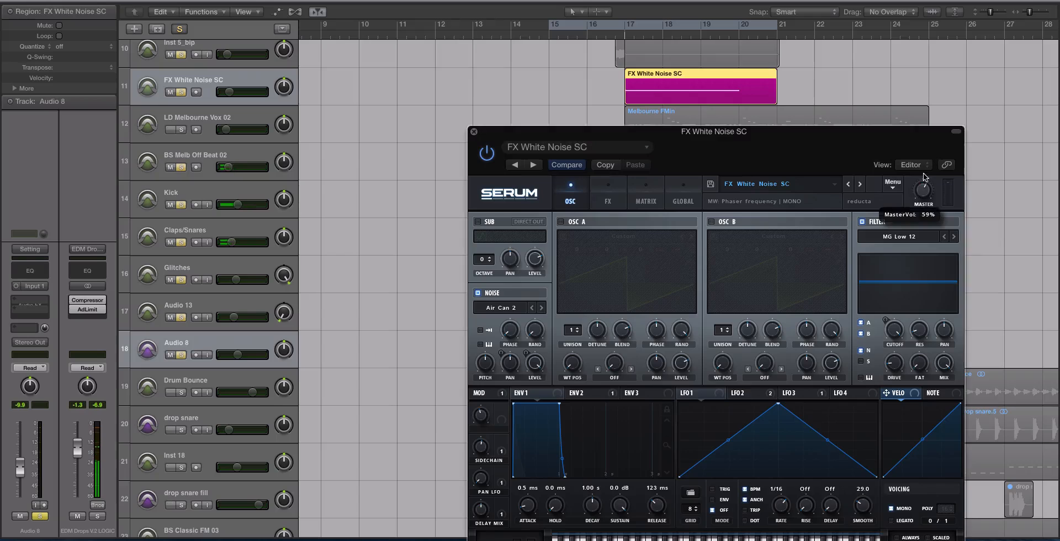
Play back the FX White Noise SC sound, close its Serum window and stop playback
{"action": "key", "text": "space"}
{"action": "left_click_drag", "start_coordinate": [926, 188], "coordinate": [926, 196]}
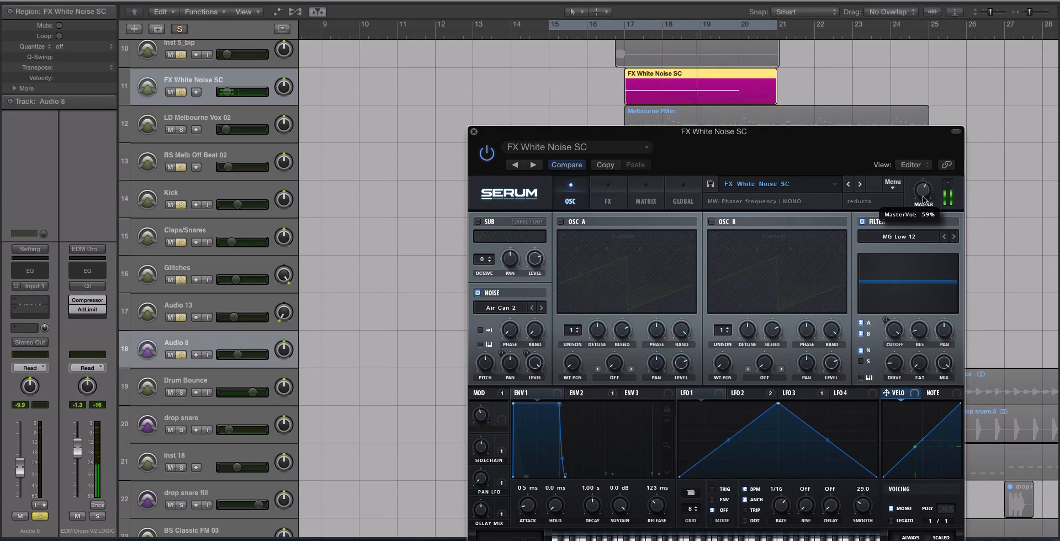
{"action": "left_click", "coordinate": [474, 132]}
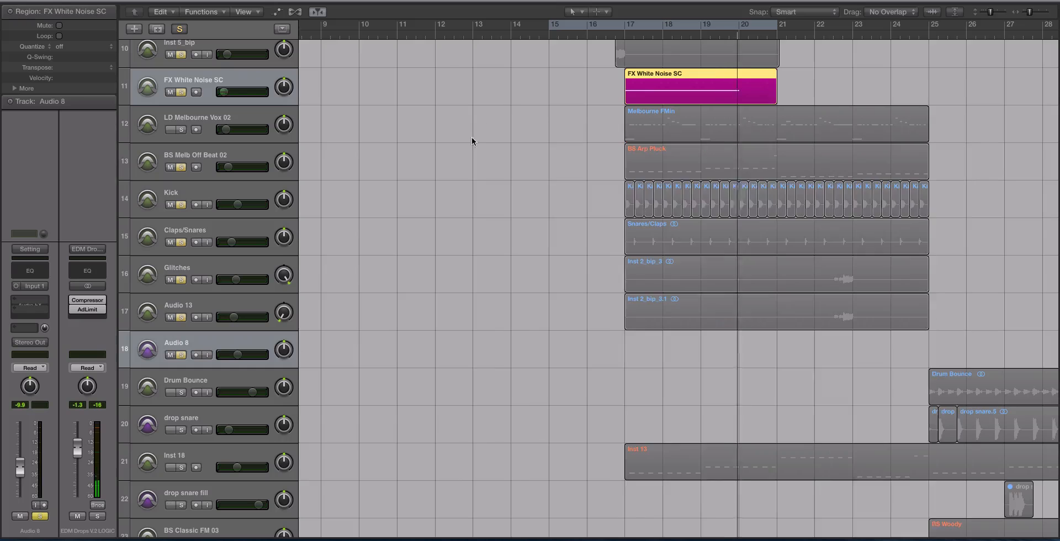
{"action": "key", "text": "space"}
Look over the build-up and drop tracks in the arrangement, from the SuperSaw parts to the kick and glitch regions
{"action": "left_click", "coordinate": [196, 355]}
{"action": "scroll", "coordinate": [576, 216], "scroll_direction": "down", "scroll_amount": 3}
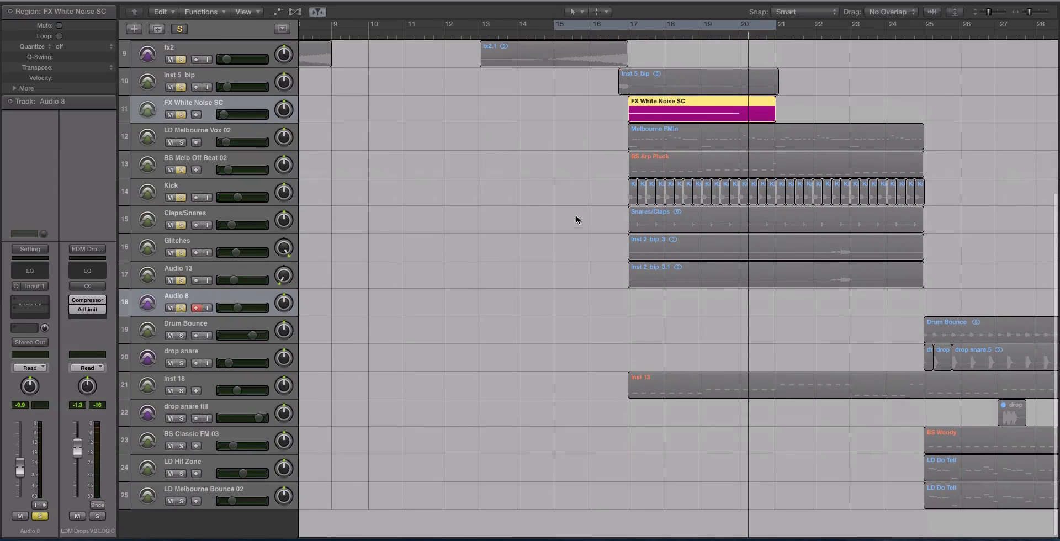
{"action": "scroll", "coordinate": [575, 215], "scroll_direction": "down", "scroll_amount": 2}
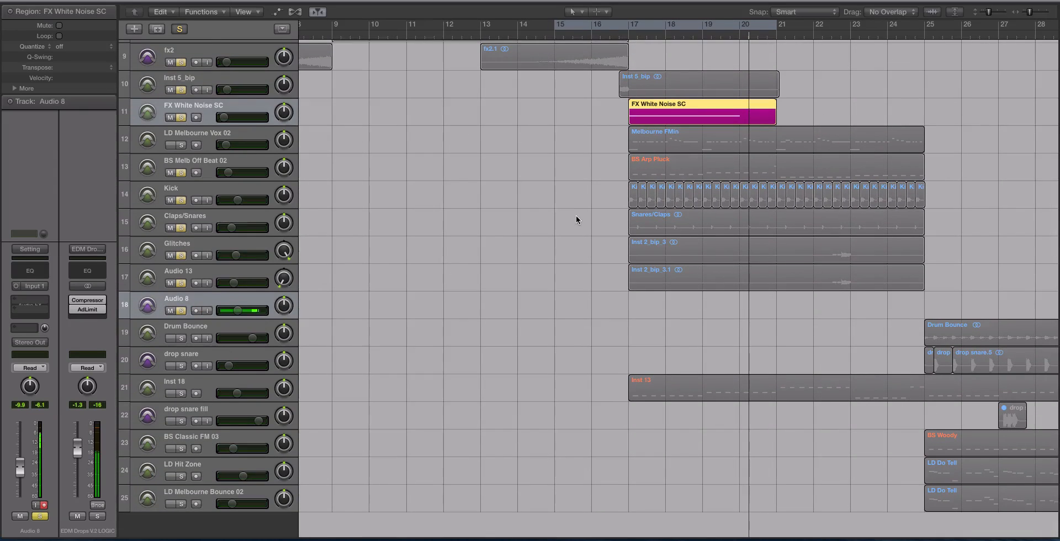
{"action": "scroll", "coordinate": [577, 217], "scroll_direction": "left", "scroll_amount": 3}
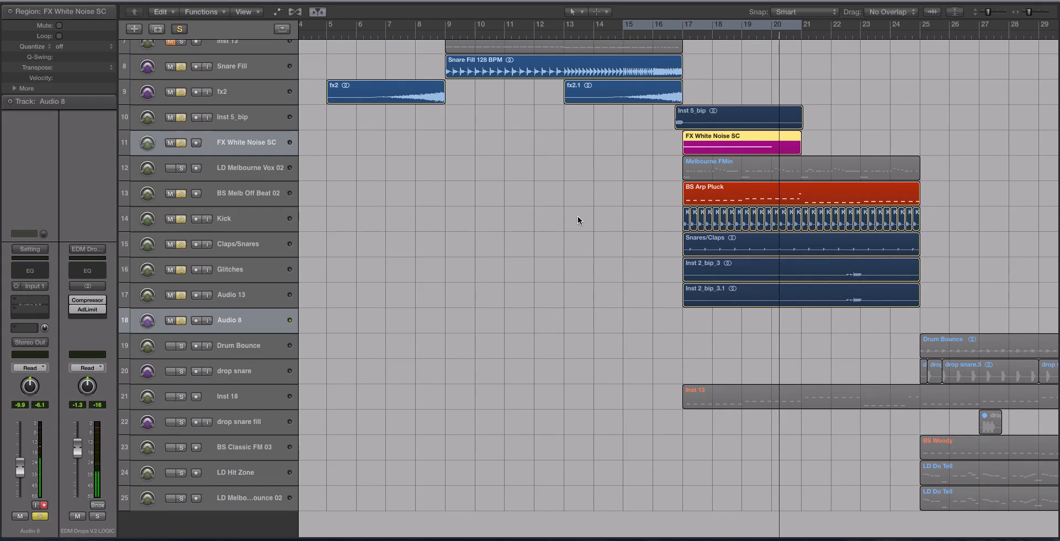
{"action": "scroll", "coordinate": [586, 204], "scroll_direction": "up", "scroll_amount": 3}
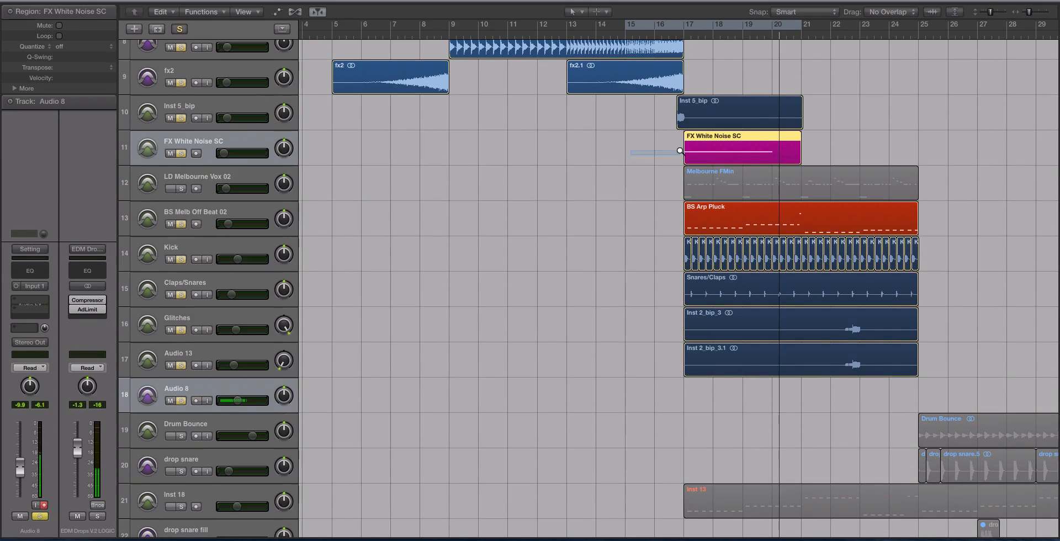
{"action": "scroll", "coordinate": [679, 149], "scroll_direction": "up", "scroll_amount": 5}
{"action": "scroll", "coordinate": [650, 152], "scroll_direction": "down", "scroll_amount": 8}
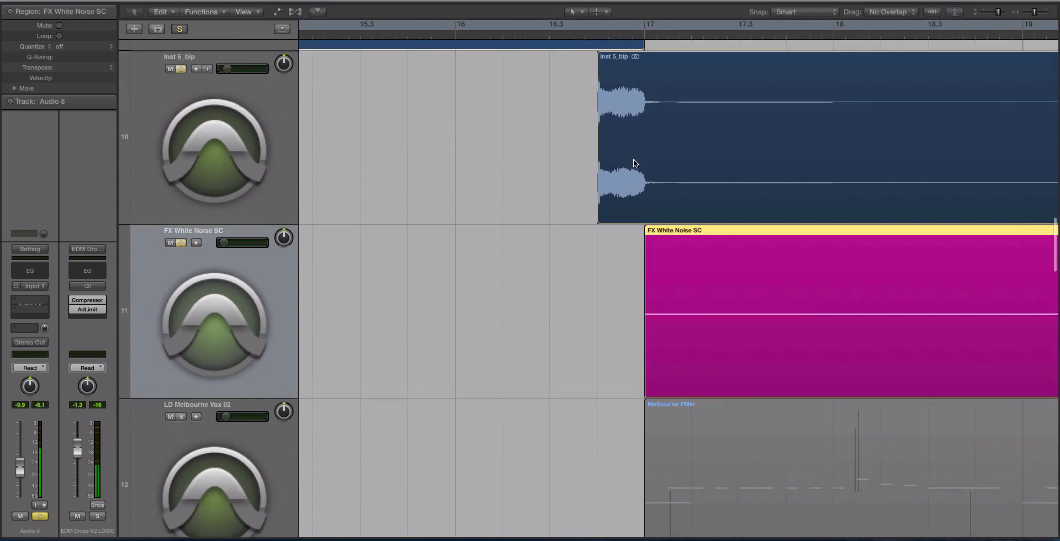
{"action": "scroll", "coordinate": [608, 234], "scroll_direction": "down", "scroll_amount": 5}
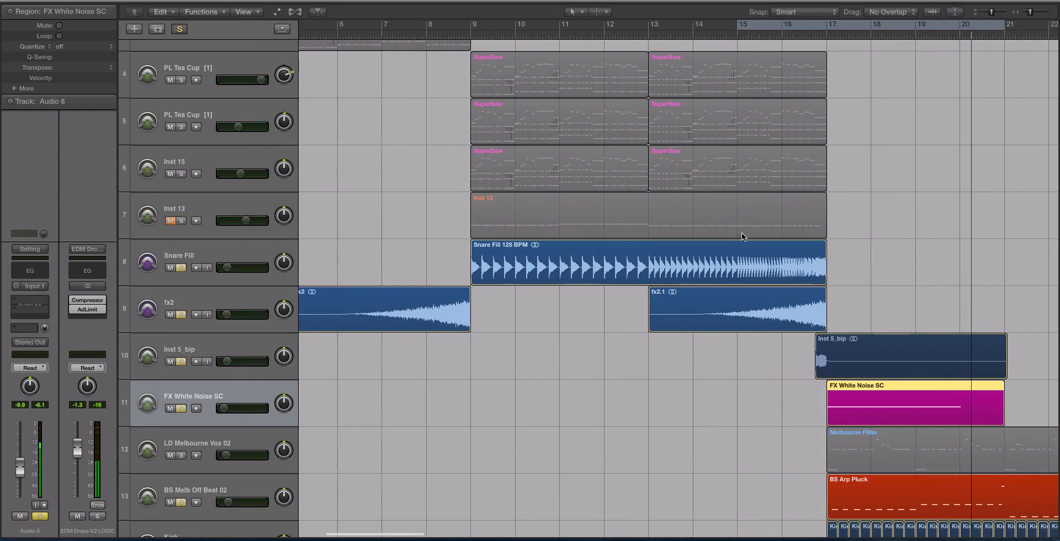
{"action": "scroll", "coordinate": [754, 243], "scroll_direction": "down", "scroll_amount": 3}
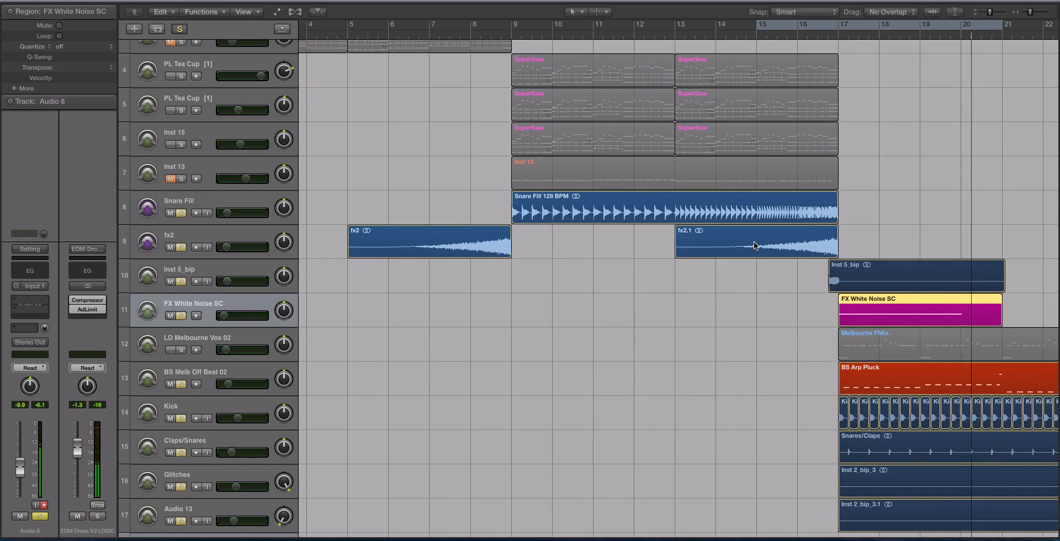
{"action": "scroll", "coordinate": [760, 241], "scroll_direction": "down", "scroll_amount": 2}
{"action": "scroll", "coordinate": [767, 242], "scroll_direction": "right", "scroll_amount": 5}
{"action": "key", "text": "super+Down"}
{"action": "key", "text": "super+Down"}
{"action": "key", "text": "super+Down"}
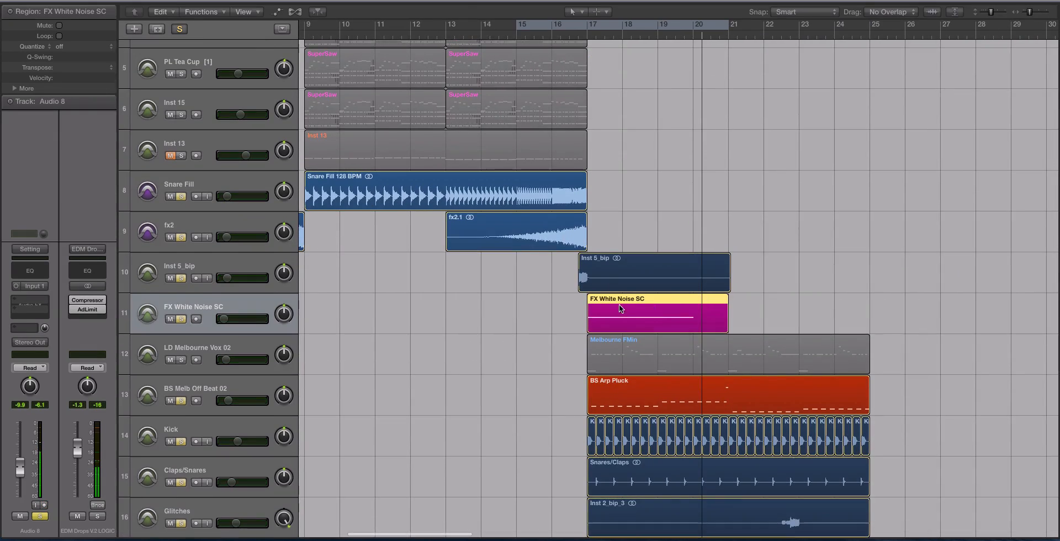
Turn on cycle playback for bars 15 to 21
{"action": "left_click", "coordinate": [556, 24]}
{"action": "key", "text": "super+Right"}
{"action": "key", "text": "super+Right"}
{"action": "scroll", "coordinate": [567, 123], "scroll_direction": "right", "scroll_amount": 1}
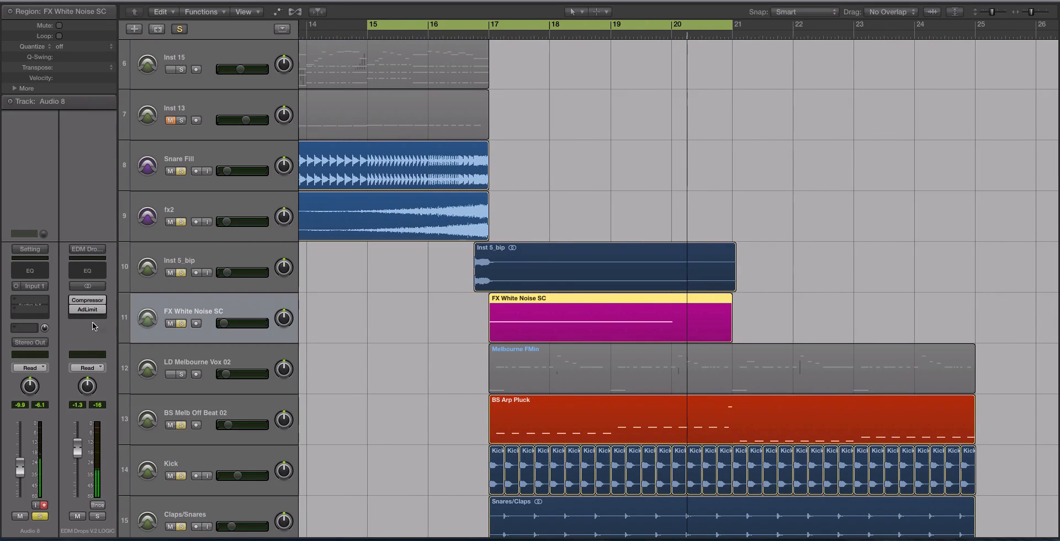
Open the Serum instrument on the FX White Noise SC track and show its LFO 2 shape
{"action": "left_click", "coordinate": [210, 252]}
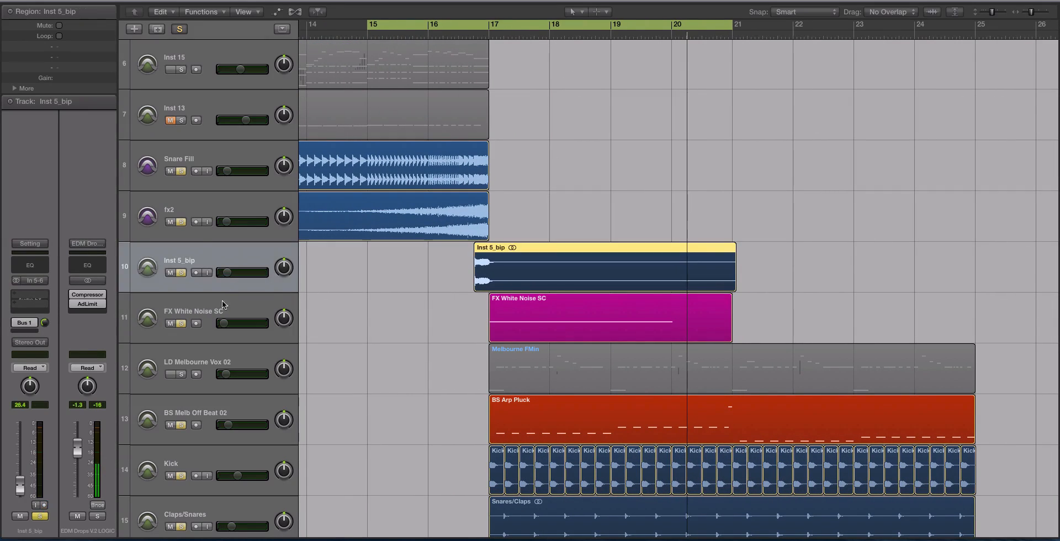
{"action": "left_click", "coordinate": [228, 307]}
{"action": "left_click", "coordinate": [37, 269]}
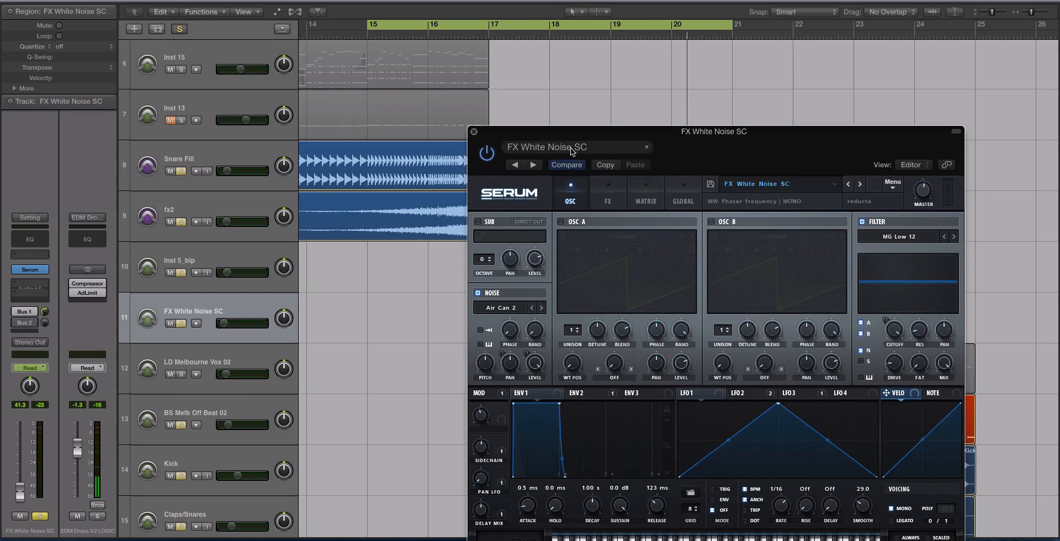
{"action": "left_click_drag", "start_coordinate": [567, 135], "coordinate": [508, 70]}
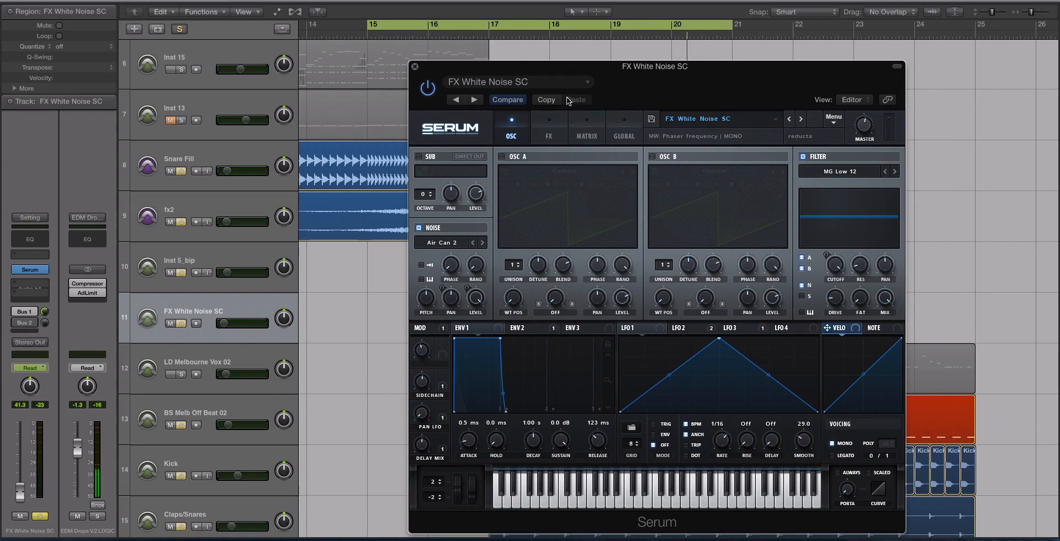
{"action": "left_click", "coordinate": [694, 328]}
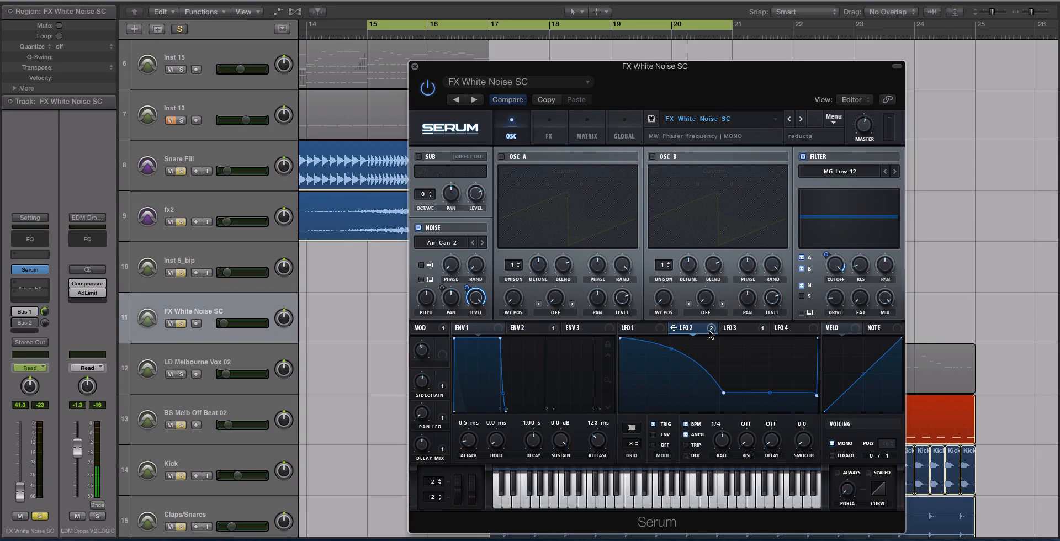
{"action": "mouse_move", "coordinate": [765, 329]}
Browse Serum's noise sample categories without choosing a sample and close the plugin window
{"action": "left_click", "coordinate": [459, 248]}
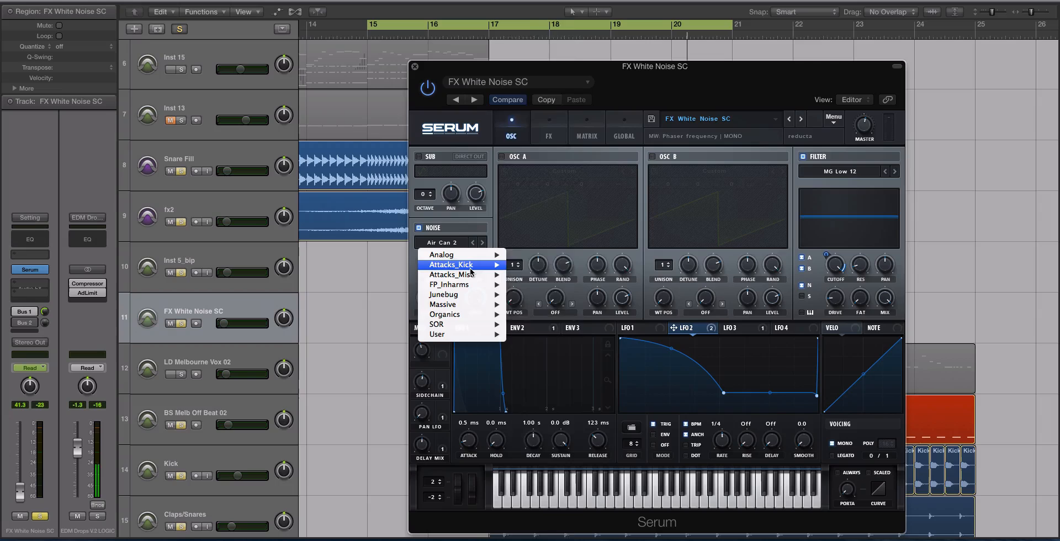
{"action": "mouse_move", "coordinate": [471, 270]}
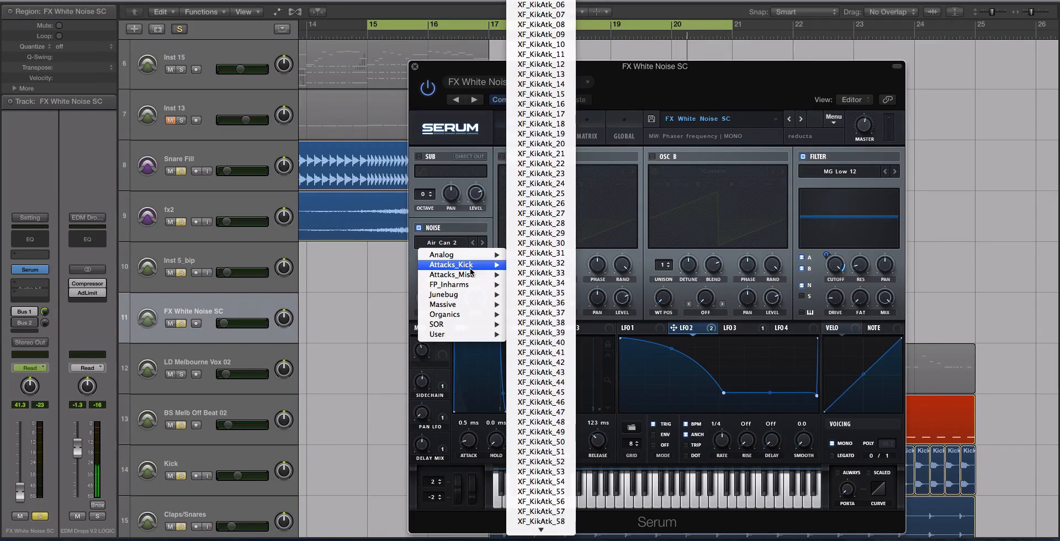
{"action": "left_click", "coordinate": [473, 227]}
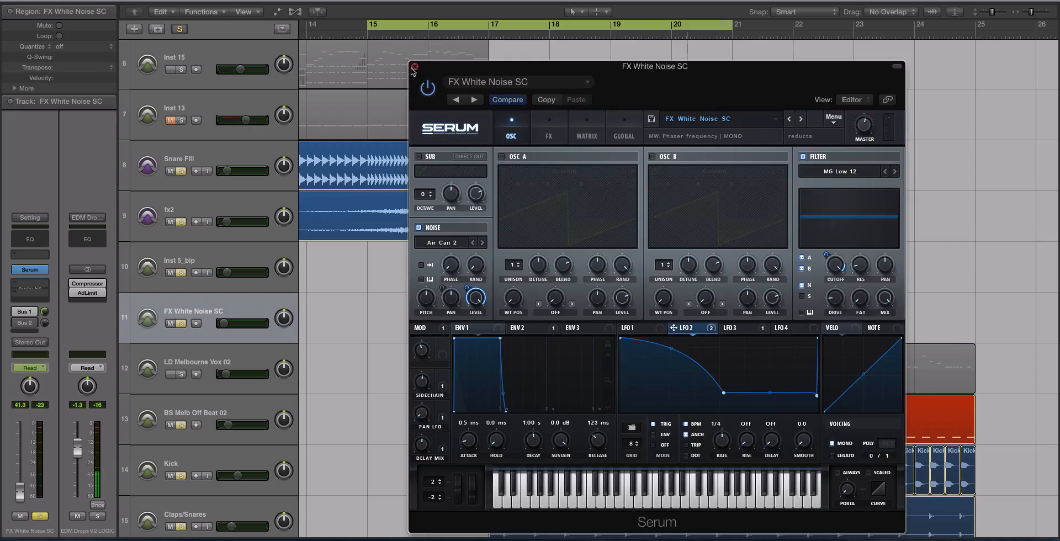
{"action": "left_click", "coordinate": [414, 67]}
Unsolo the BS Melb Off Beat 02 track and play the cycled section
{"action": "key", "text": "super+Up"}
{"action": "scroll", "coordinate": [589, 229], "scroll_direction": "down", "scroll_amount": 5}
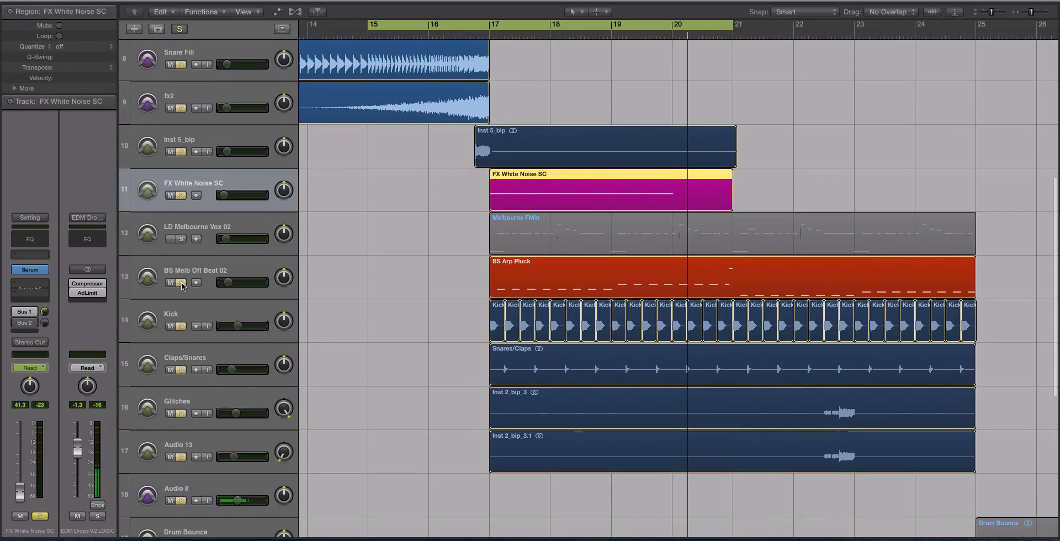
{"action": "left_click", "coordinate": [181, 282]}
{"action": "key", "text": "super+Up"}
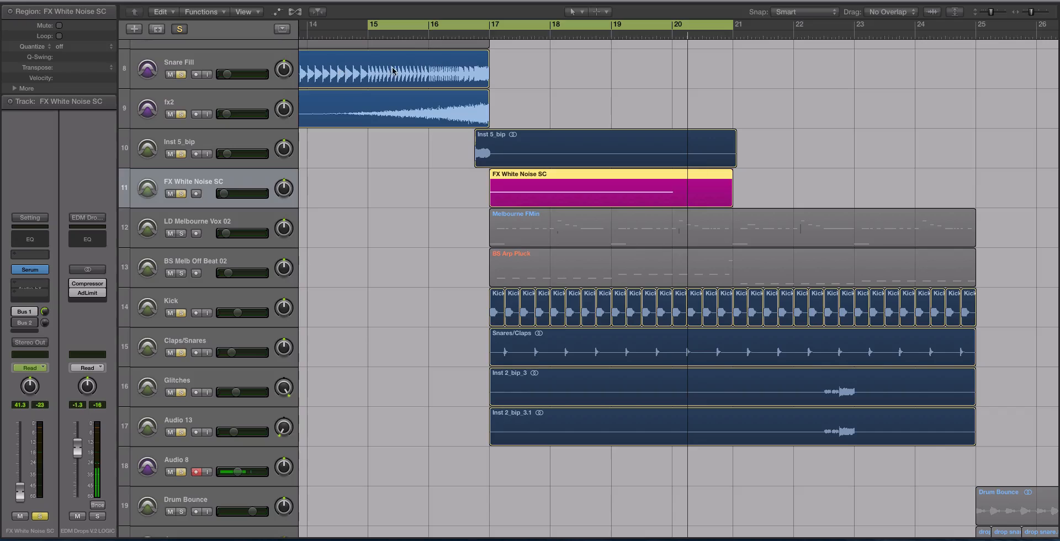
{"action": "key", "text": "space"}
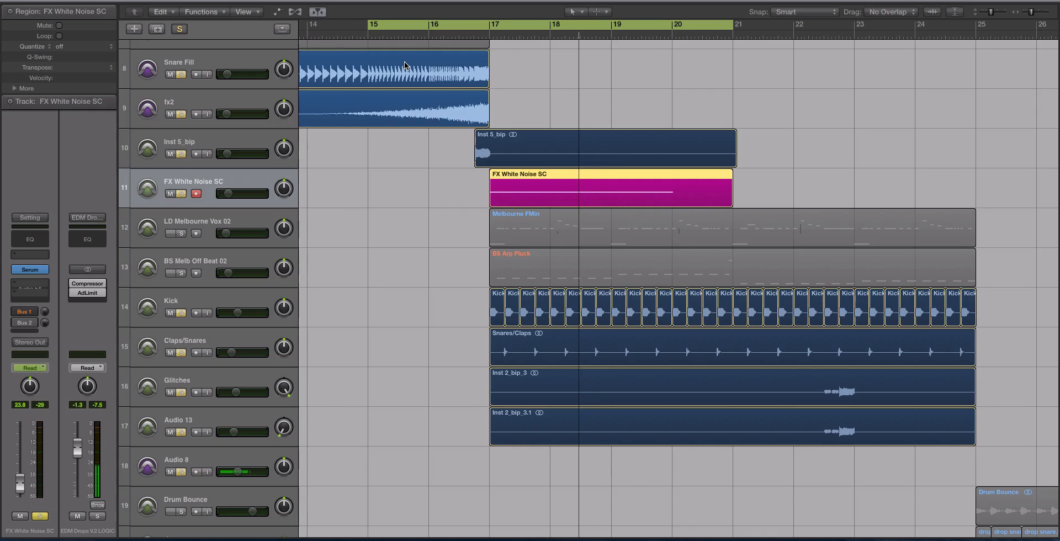
Turn off cycling and audition the Inst 5_bip region in solo from its start just before bar 17
{"action": "scroll", "coordinate": [405, 62], "scroll_direction": "right", "scroll_amount": 1}
{"action": "left_click", "coordinate": [463, 133]}
{"action": "key", "text": "c"}
{"action": "left_click", "coordinate": [459, 35]}
{"action": "key", "text": "space"}
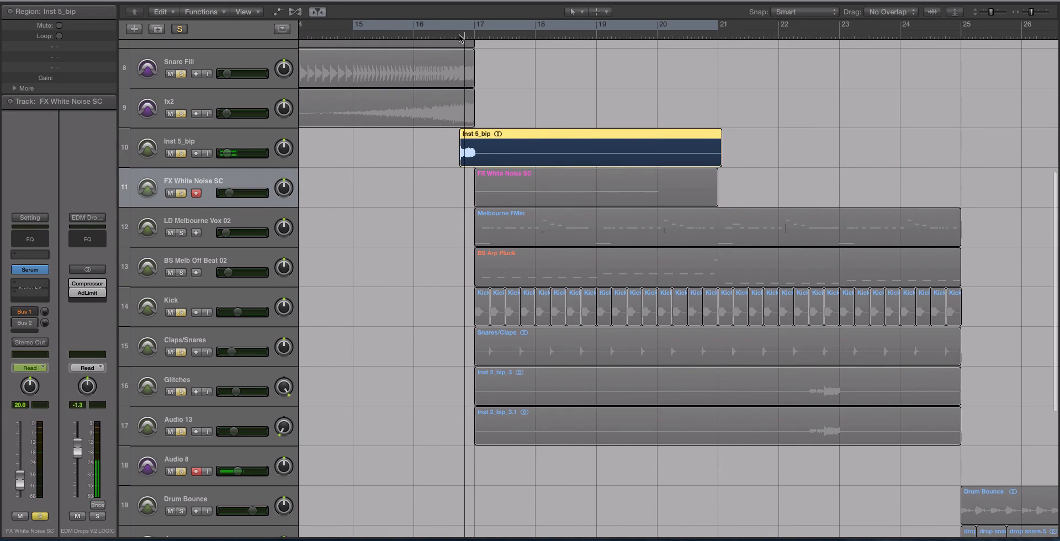
{"action": "key", "text": "space"}
{"action": "key", "text": "ctrl+s"}
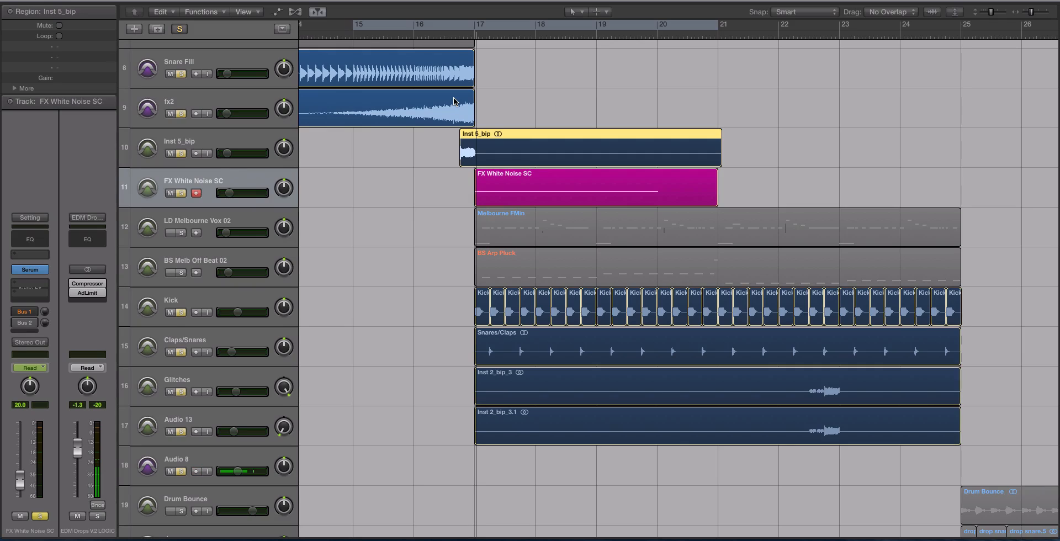
Duplicate the FX White Noise SC track with its settings and unsolo the original track
{"action": "left_click", "coordinate": [220, 172]}
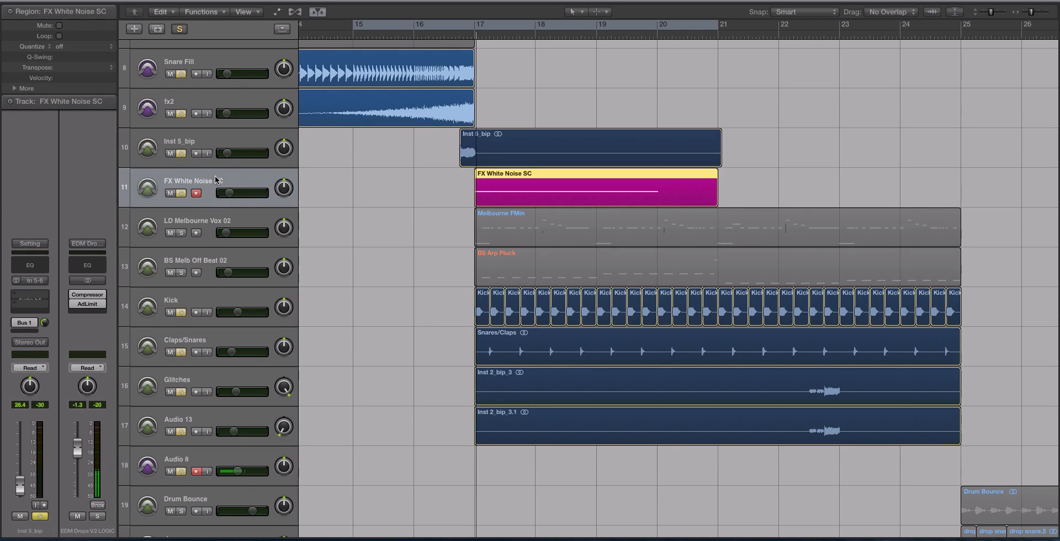
{"action": "key", "text": "super+Up"}
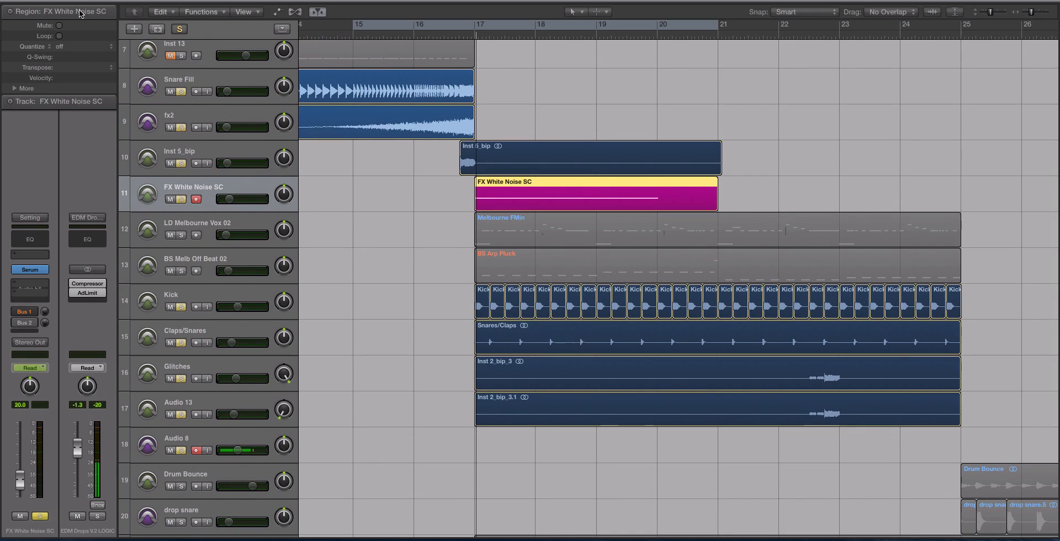
{"action": "left_click", "coordinate": [137, 0]}
{"action": "left_click", "coordinate": [366, 160]}
{"action": "key", "text": "super+f"}
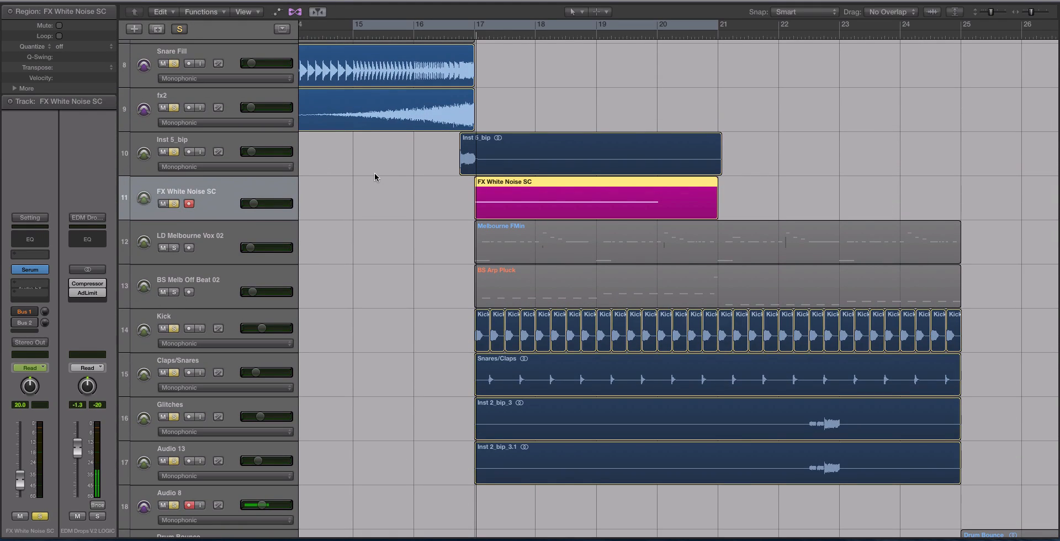
{"action": "key", "text": "super+d"}
{"action": "left_click", "coordinate": [175, 204]}
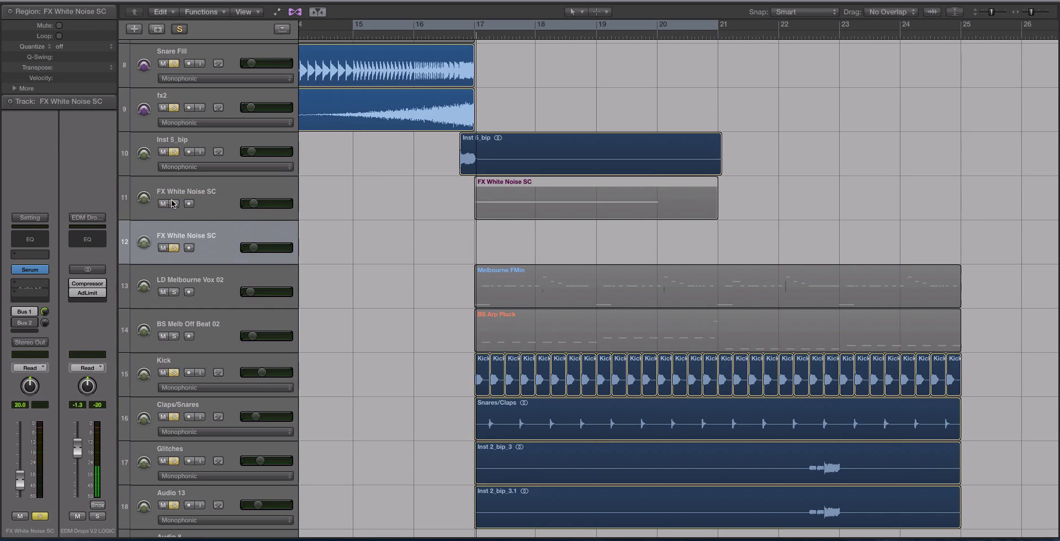
Copy the FX White Noise SC region onto the duplicate track without its automation data
{"action": "left_click_drag", "start_coordinate": [519, 218], "coordinate": [514, 238]}
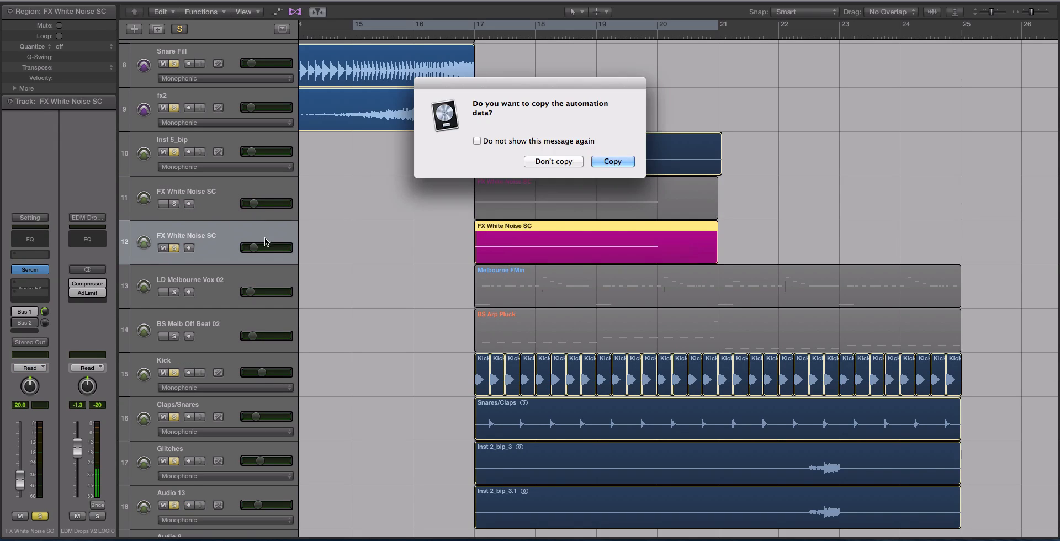
{"action": "left_click", "coordinate": [550, 162]}
Open Serum on the duplicate track and reset it to the Init preset
{"action": "left_click", "coordinate": [30, 269]}
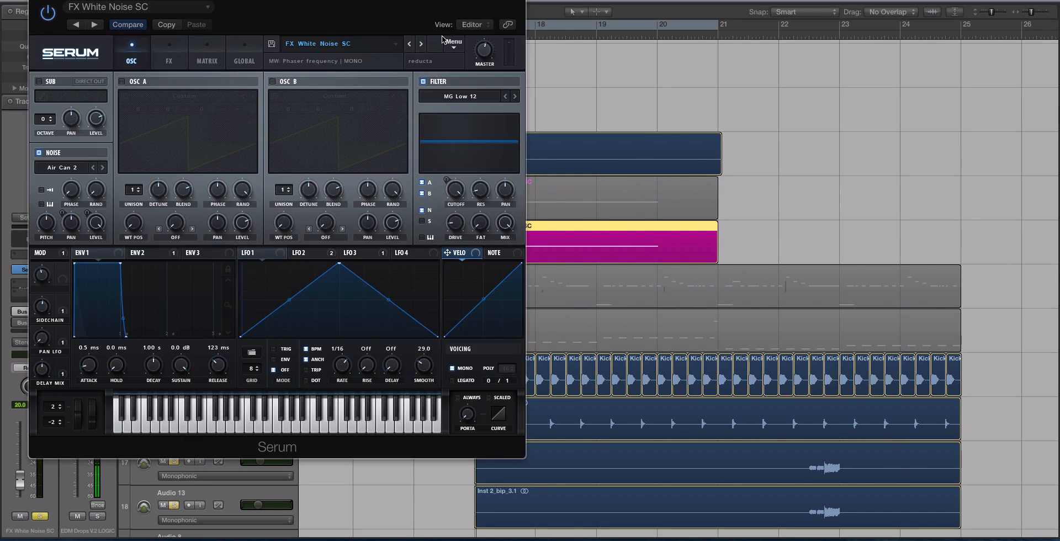
{"action": "left_click", "coordinate": [452, 43]}
{"action": "left_click", "coordinate": [475, 93]}
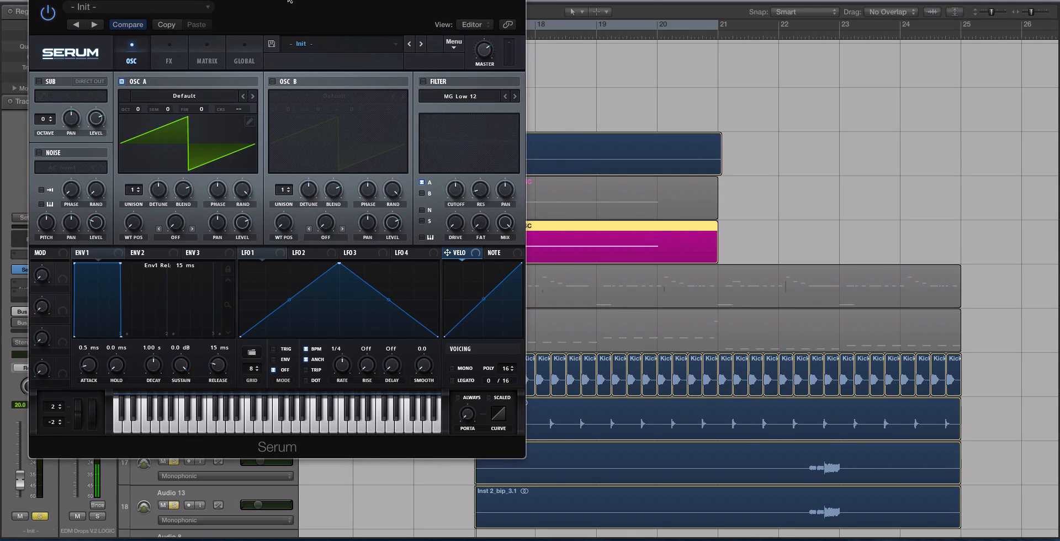
{"action": "left_click_drag", "start_coordinate": [289, 1], "coordinate": [650, 245]}
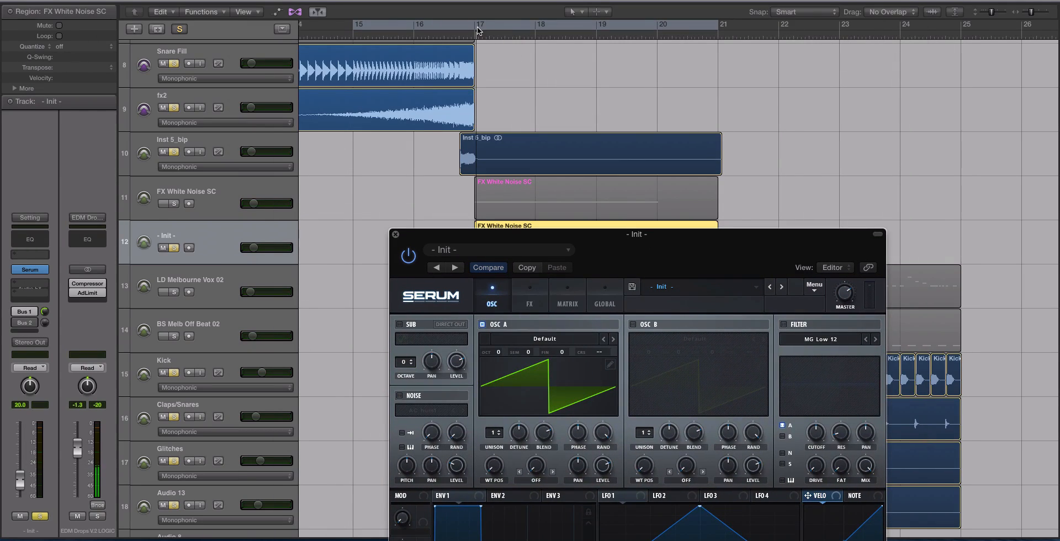
Set the cycle range to bars 17 to 21 and start playback with the Serum window kept in view
{"action": "left_click_drag", "start_coordinate": [477, 32], "coordinate": [718, 34]}
{"action": "left_click_drag", "start_coordinate": [652, 245], "coordinate": [795, 77]}
{"action": "key", "text": "space"}
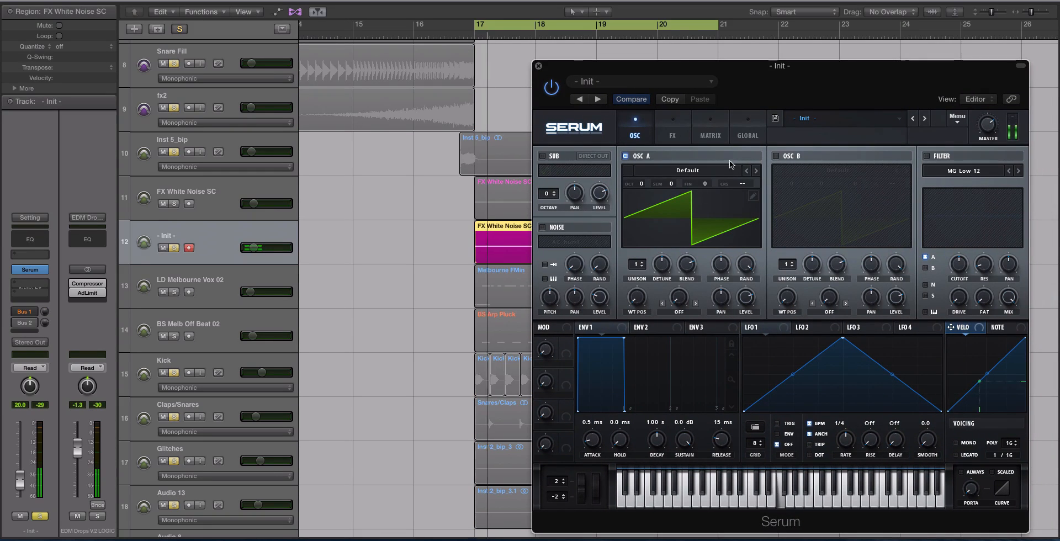
Turn off oscillator A and enable the noise oscillator in Serum
{"action": "left_click", "coordinate": [626, 156]}
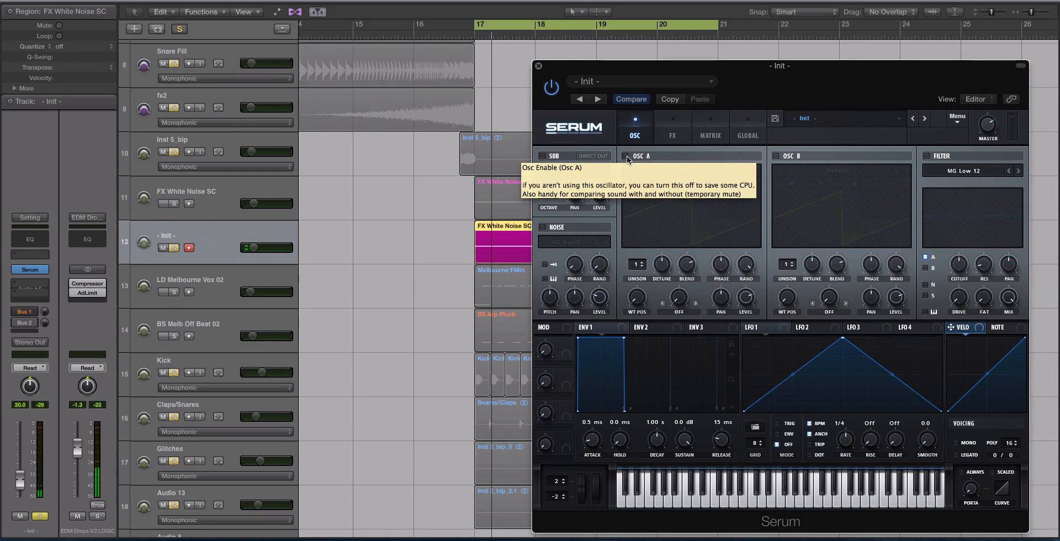
{"action": "left_click", "coordinate": [543, 227]}
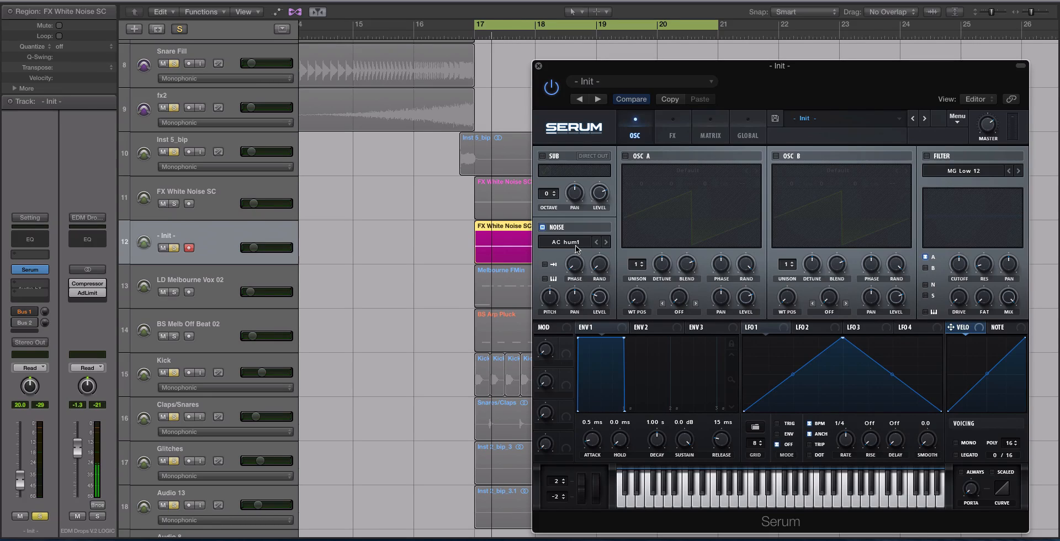
Load the Air Can 2 noise from the Organics group into the noise oscillator and raise the Init track's volume to -6.2 dB
{"action": "left_click", "coordinate": [576, 249]}
{"action": "mouse_move", "coordinate": [588, 255]}
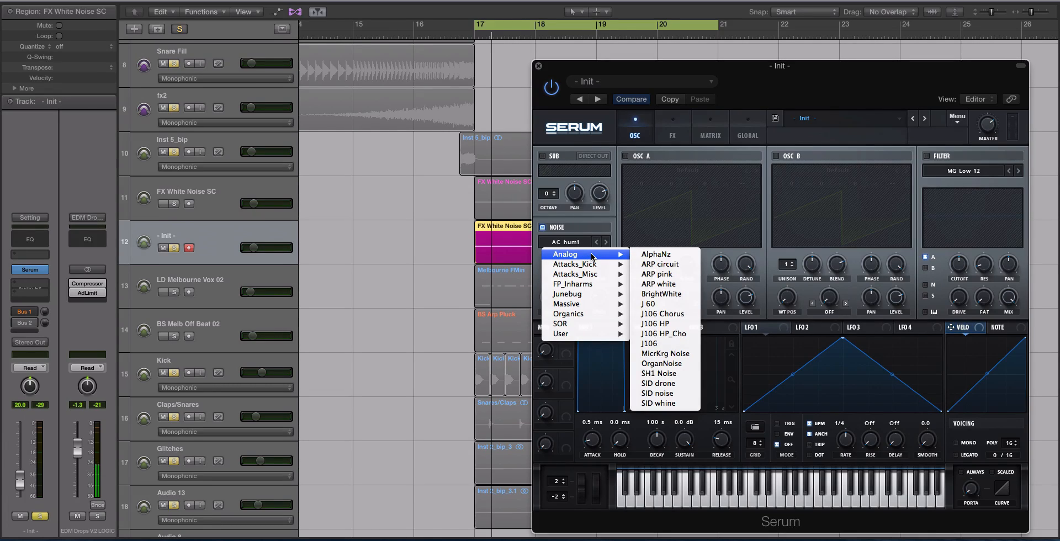
{"action": "mouse_move", "coordinate": [601, 319]}
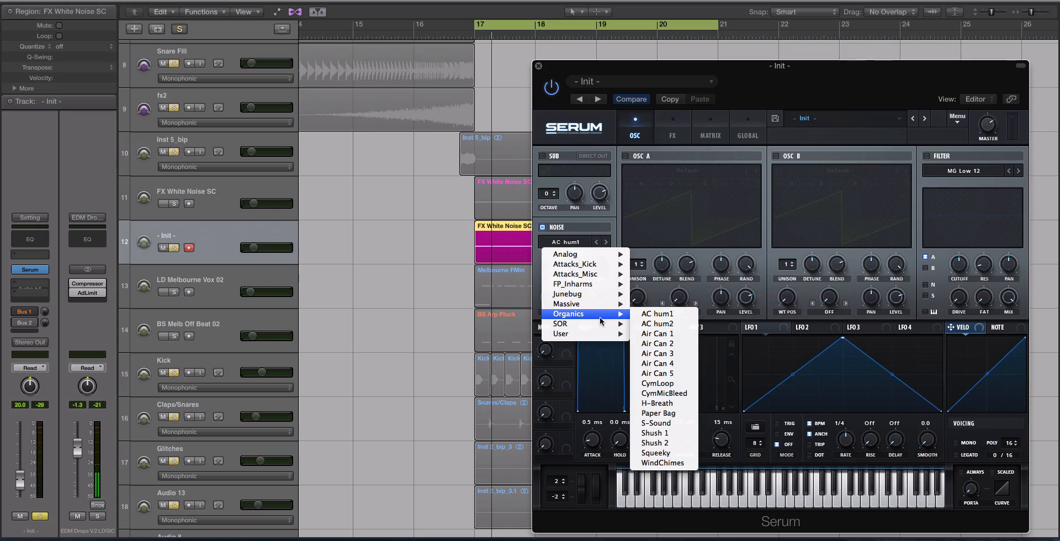
{"action": "left_click", "coordinate": [679, 343]}
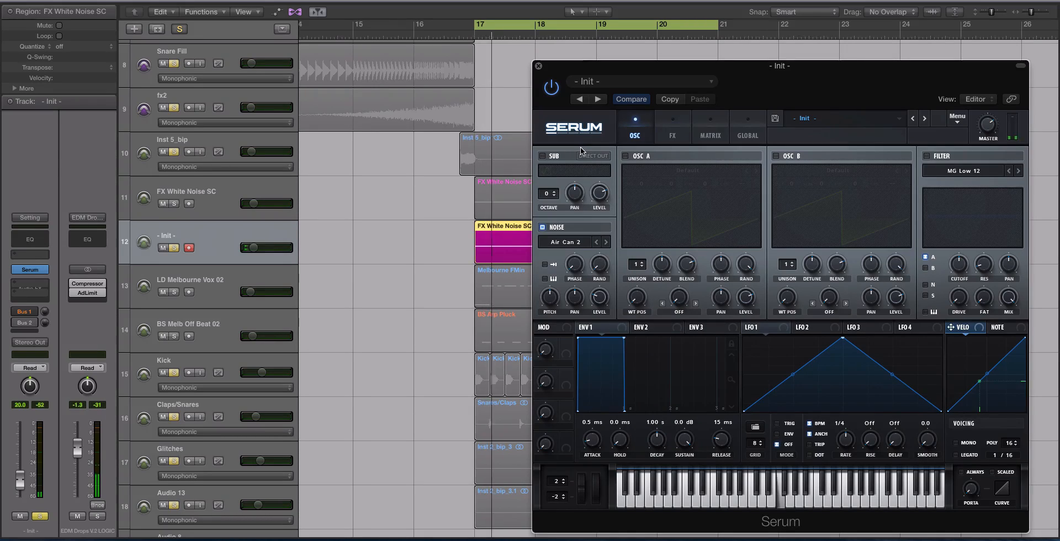
{"action": "left_click_drag", "start_coordinate": [254, 247], "coordinate": [269, 247]}
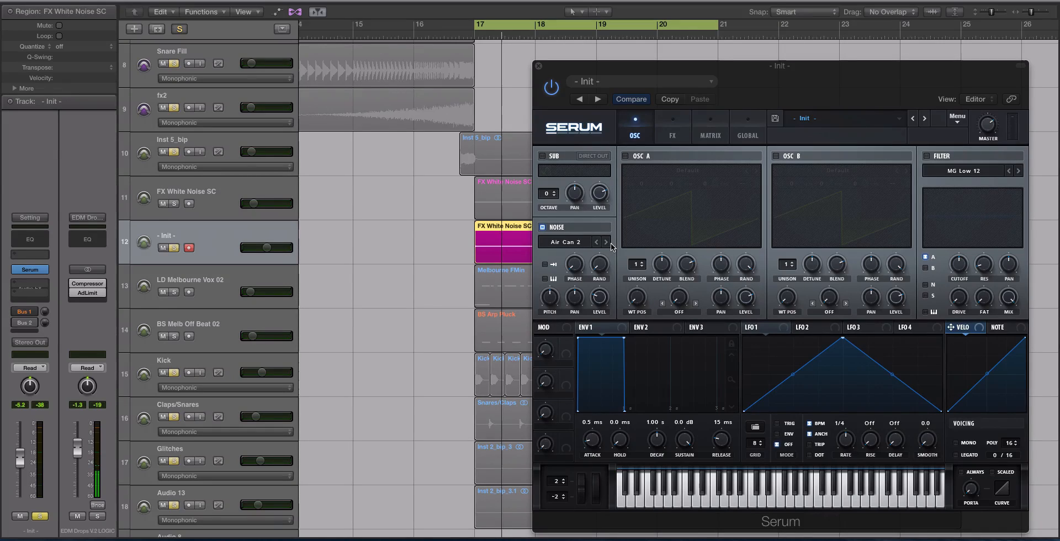
Turn on Serum's filter, route the noise oscillator through it and play back the sound
{"action": "left_click", "coordinate": [927, 156]}
{"action": "left_click_drag", "start_coordinate": [874, 97], "coordinate": [796, 102]}
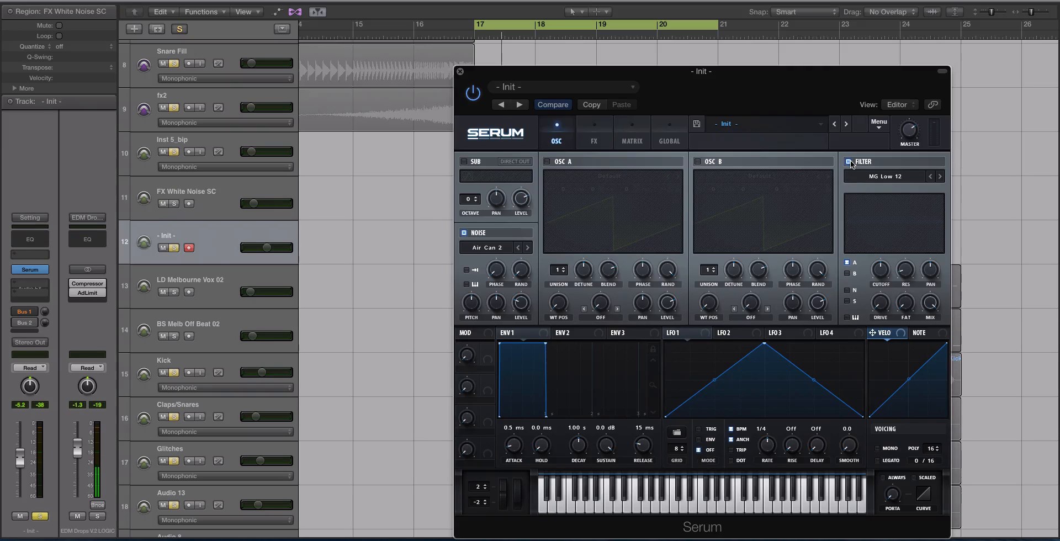
{"action": "left_click", "coordinate": [848, 291]}
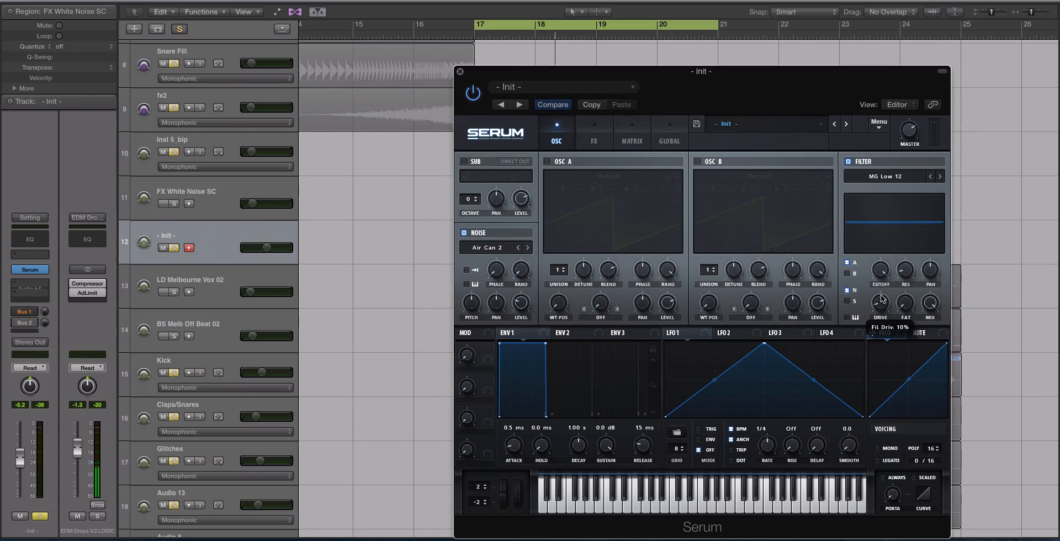
{"action": "key", "text": "space"}
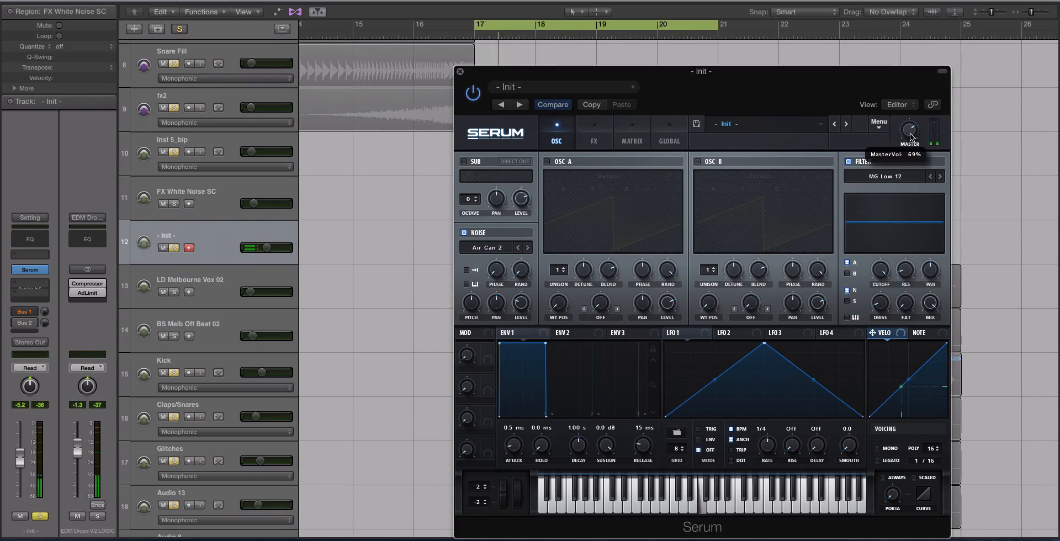
Reshape LFO 2 to start at maximum and fall through an added curve point to a low point near mid-cycle
{"action": "left_click", "coordinate": [746, 335]}
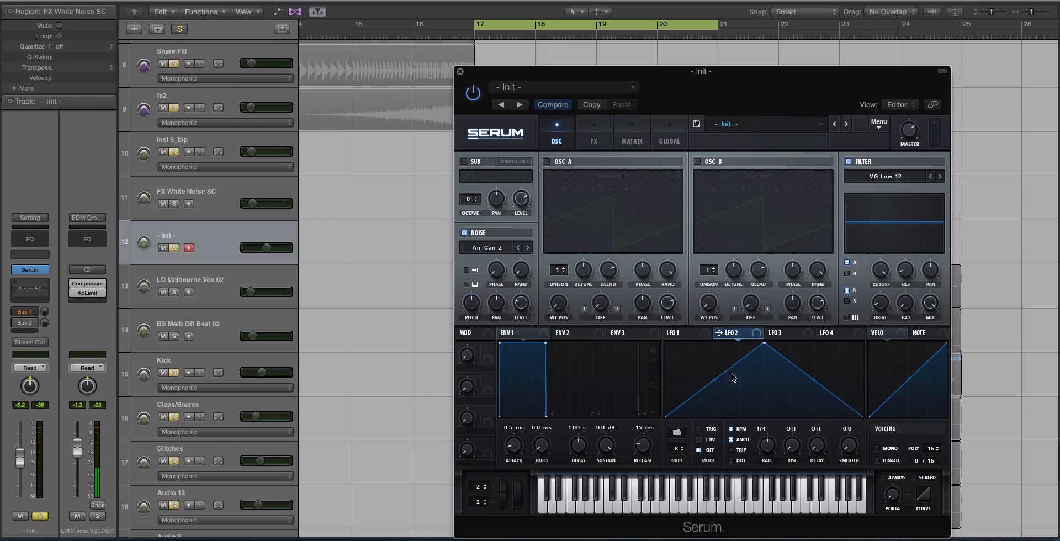
{"action": "left_click_drag", "start_coordinate": [667, 416], "coordinate": [667, 334]}
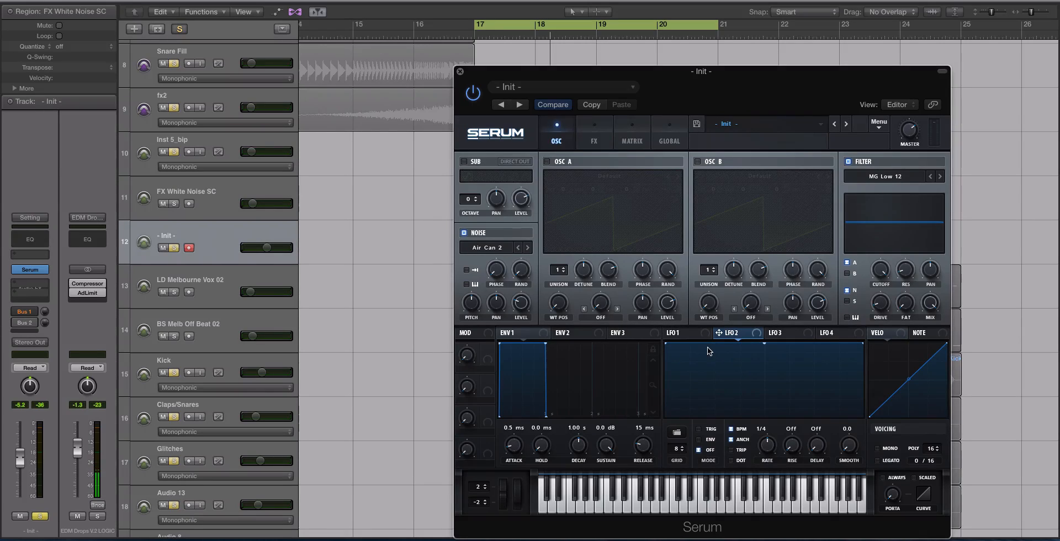
{"action": "mouse_move", "coordinate": [668, 346]}
{"action": "left_mouse_down"}
{"action": "mouse_move", "coordinate": [662, 416]}
{"action": "mouse_move", "coordinate": [666, 343]}
{"action": "left_mouse_up"}
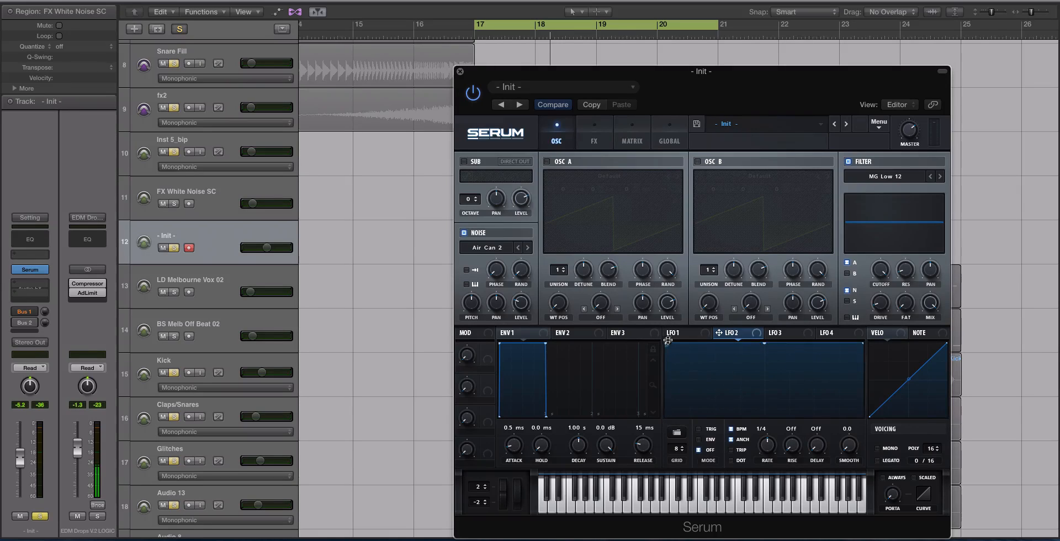
{"action": "double_click", "coordinate": [715, 344]}
{"action": "left_click_drag", "start_coordinate": [713, 345], "coordinate": [765, 406]}
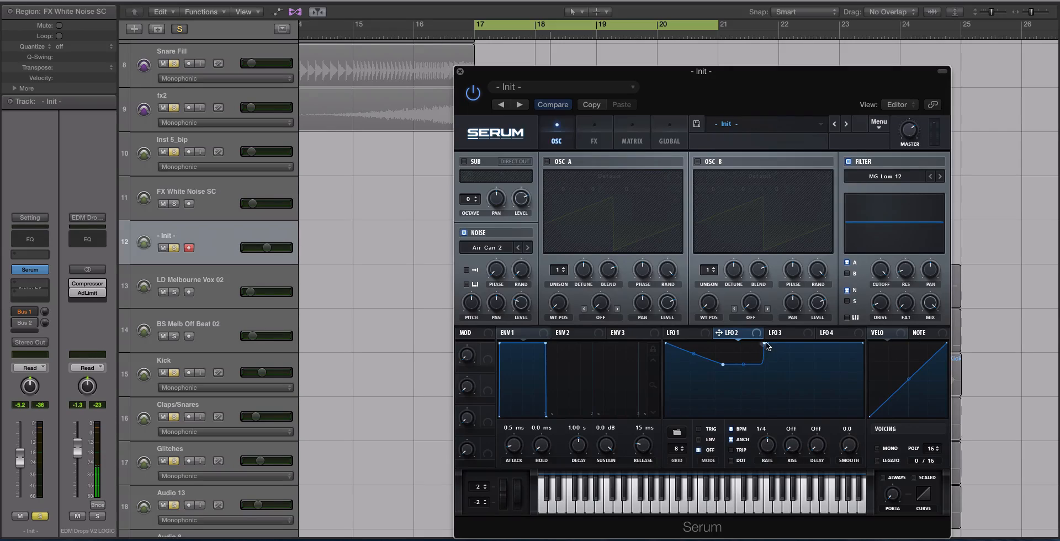
{"action": "left_click_drag", "start_coordinate": [764, 344], "coordinate": [788, 416]}
{"action": "left_click_drag", "start_coordinate": [755, 368], "coordinate": [741, 398]}
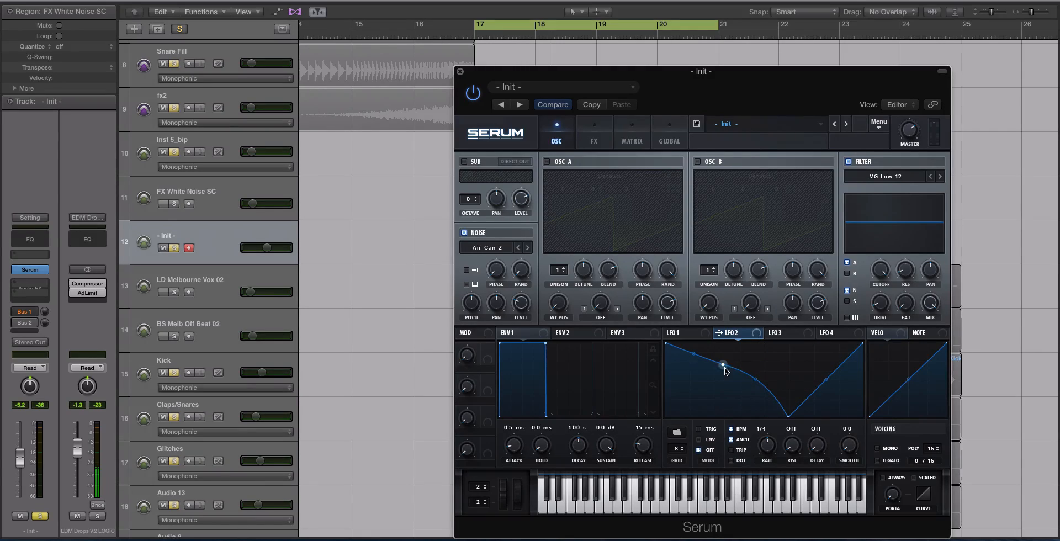
{"action": "left_click_drag", "start_coordinate": [724, 364], "coordinate": [723, 362]}
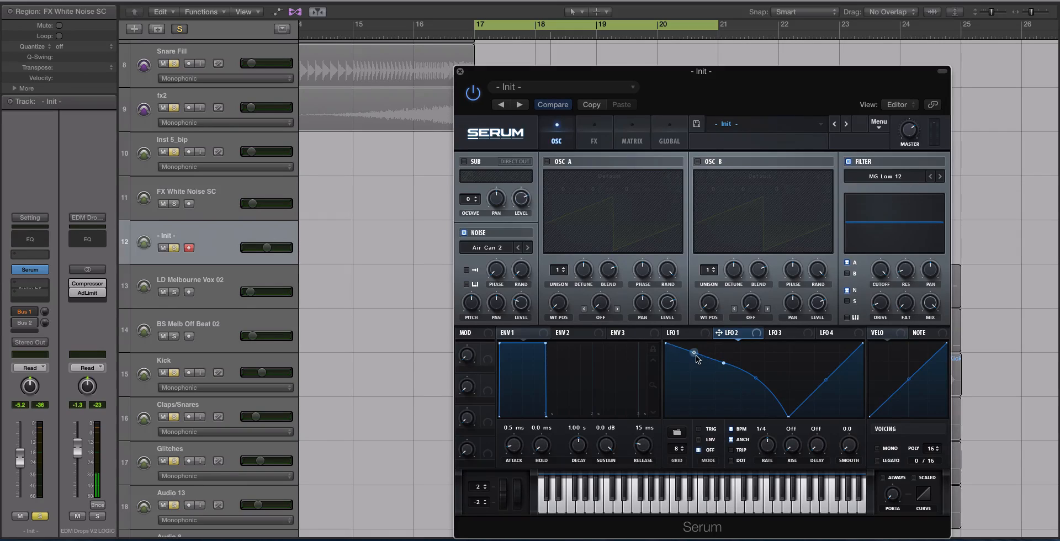
{"action": "left_click_drag", "start_coordinate": [723, 363], "coordinate": [708, 359]}
{"action": "left_click_drag", "start_coordinate": [788, 414], "coordinate": [767, 400]}
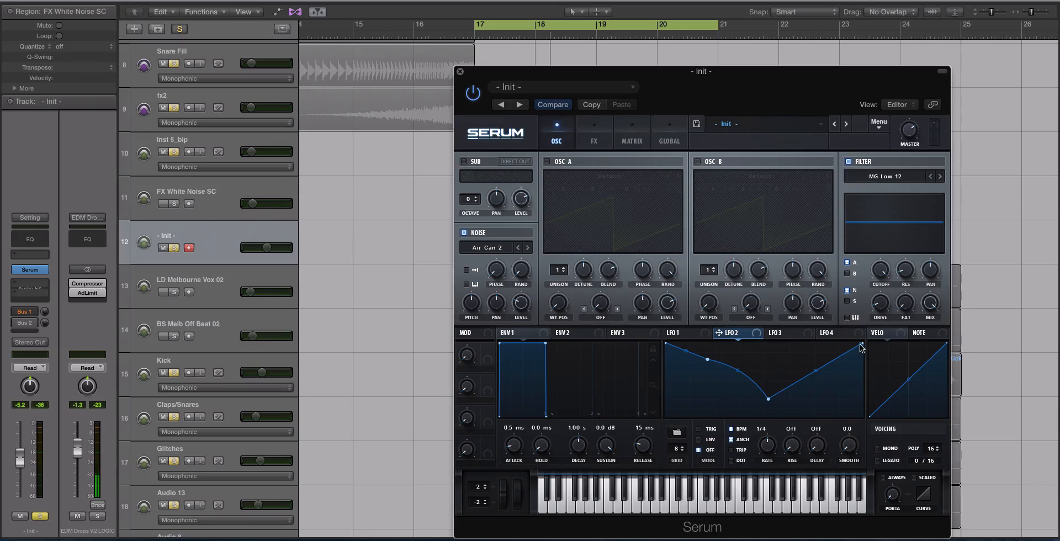
Flatten the second half of LFO 2 at its low level to the cycle's end and set the start point to maximum
{"action": "left_click_drag", "start_coordinate": [862, 347], "coordinate": [821, 425]}
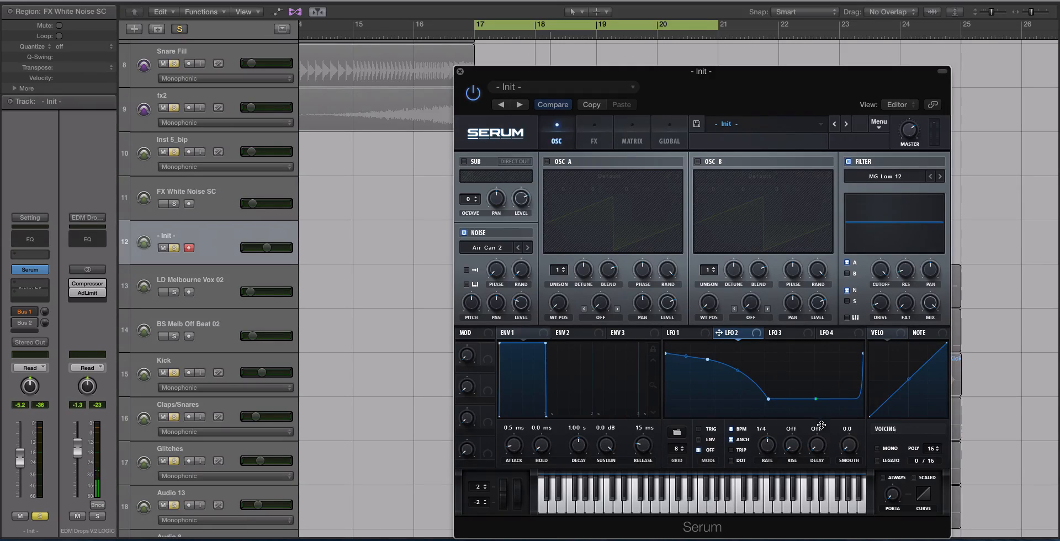
{"action": "double_click", "coordinate": [839, 399]}
{"action": "left_click_drag", "start_coordinate": [840, 401], "coordinate": [862, 411]}
{"action": "double_click", "coordinate": [867, 407]}
{"action": "left_click_drag", "start_coordinate": [665, 353], "coordinate": [712, 354]}
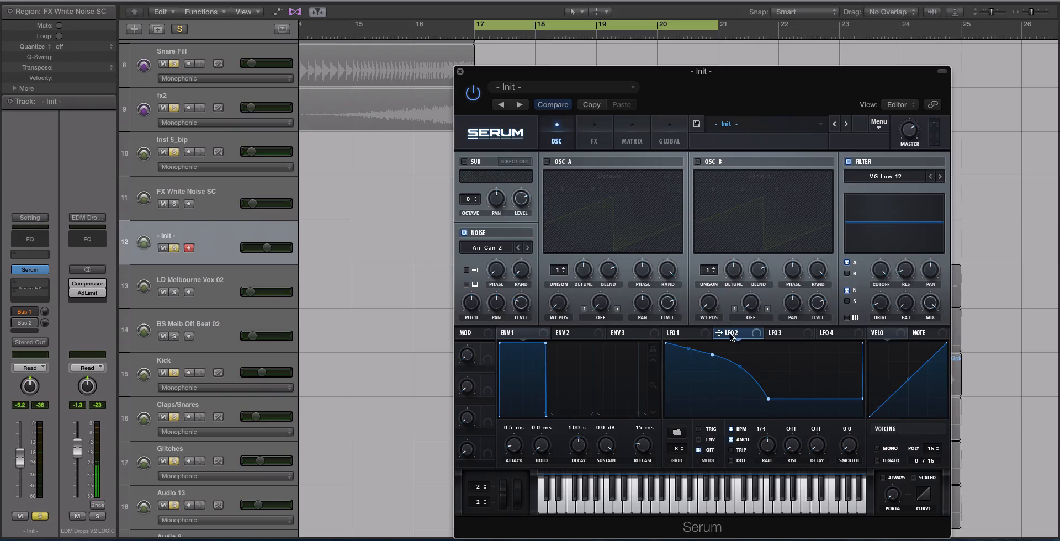
{"action": "left_click", "coordinate": [677, 433]}
{"action": "mouse_move", "coordinate": [718, 451]}
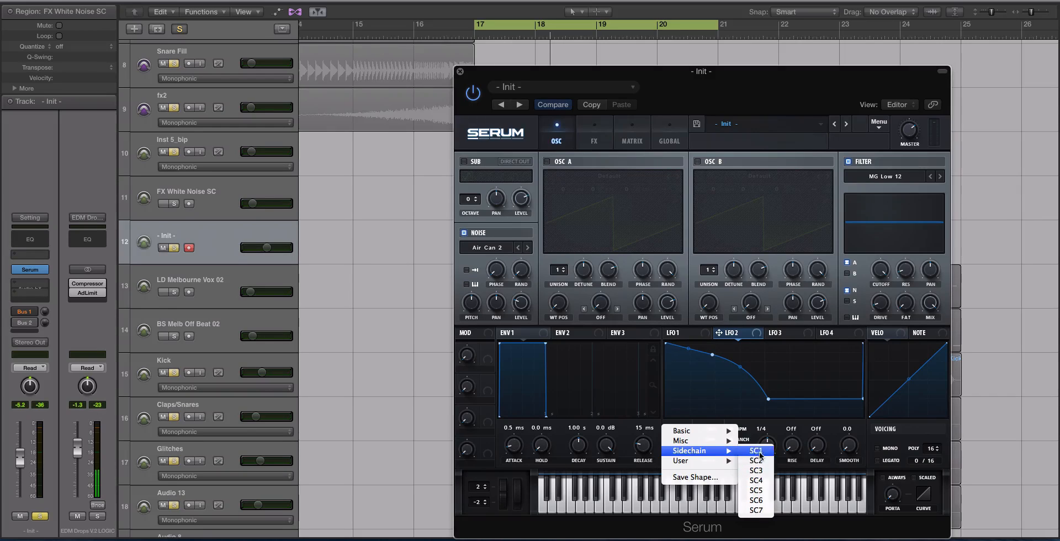
{"action": "left_click", "coordinate": [758, 434]}
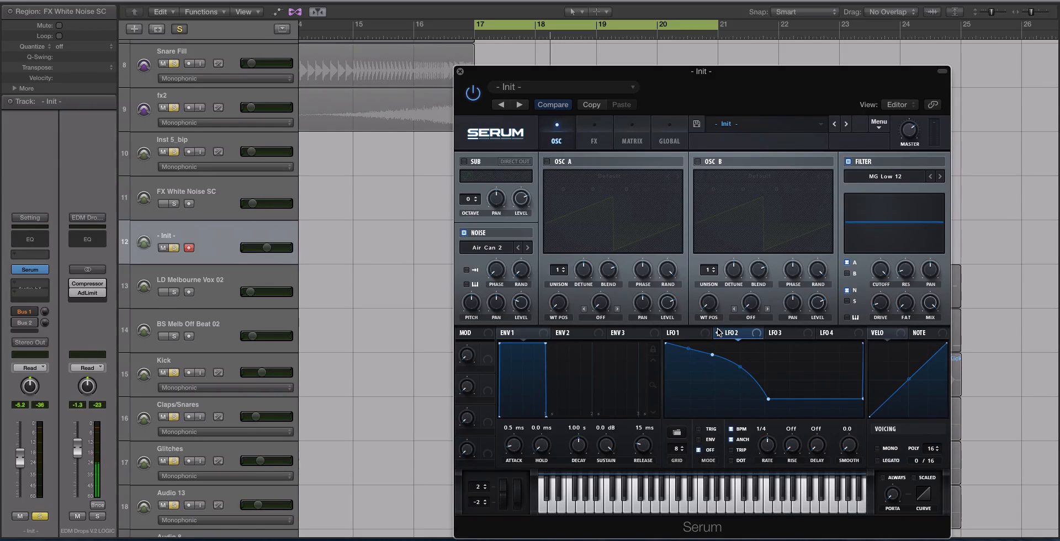
Assign LFO 2 to the filter cutoff, adjust the modulation depth and audition the result
{"action": "left_click_drag", "start_coordinate": [719, 332], "coordinate": [882, 276]}
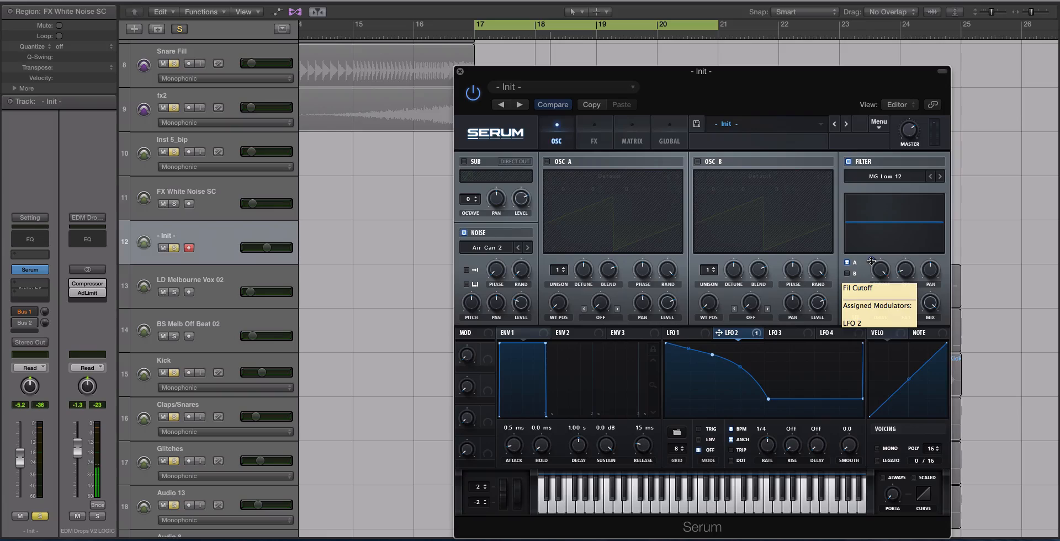
{"action": "left_click_drag", "start_coordinate": [872, 261], "coordinate": [869, 268]}
{"action": "key", "text": "space"}
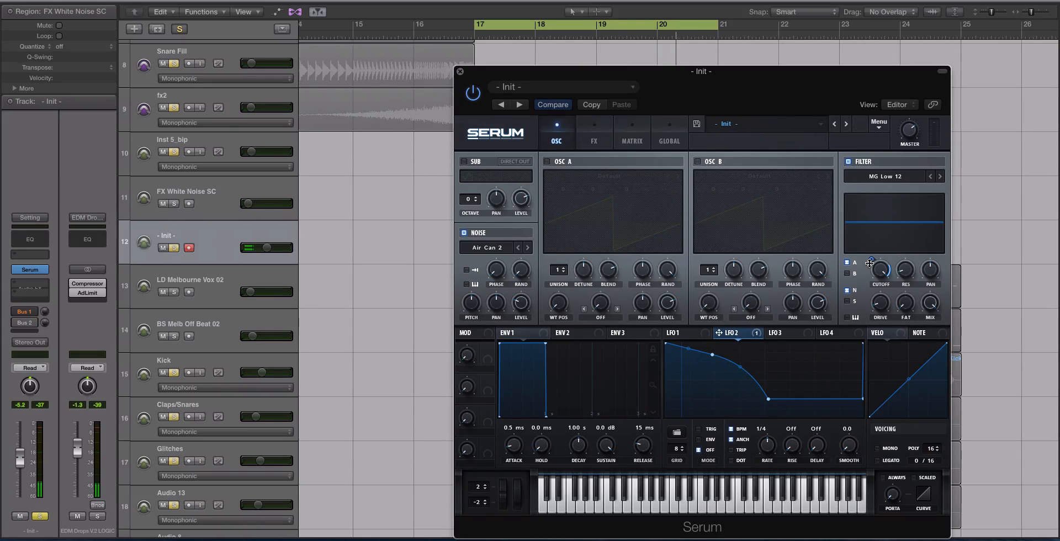
Raise the Init track's volume to -2.5 dB and set the rate of LFO 3 to 2 bar
{"action": "left_click", "coordinate": [790, 332]}
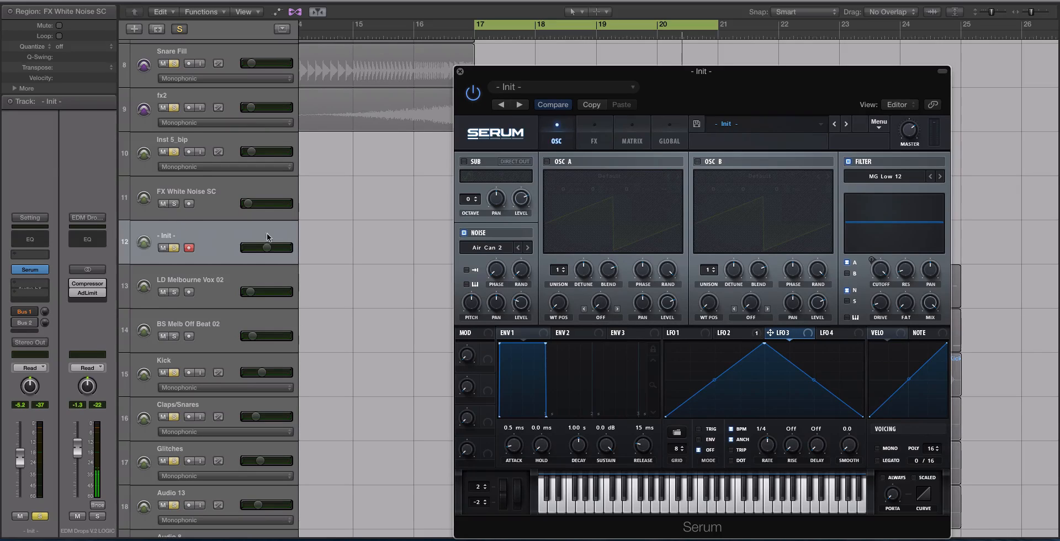
{"action": "left_click_drag", "start_coordinate": [267, 247], "coordinate": [273, 248]}
{"action": "mouse_move", "coordinate": [753, 330]}
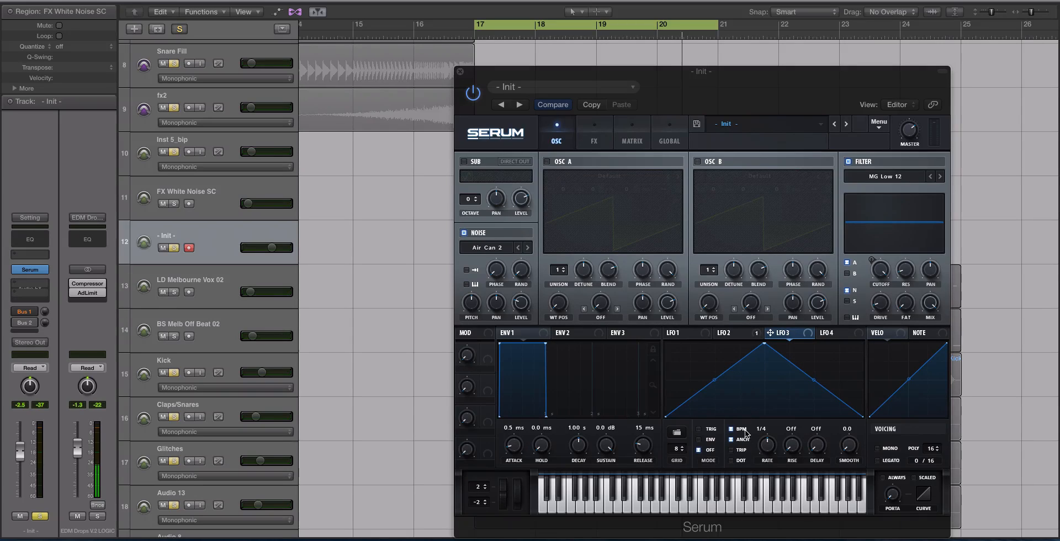
{"action": "left_click_drag", "start_coordinate": [767, 444], "coordinate": [767, 463]}
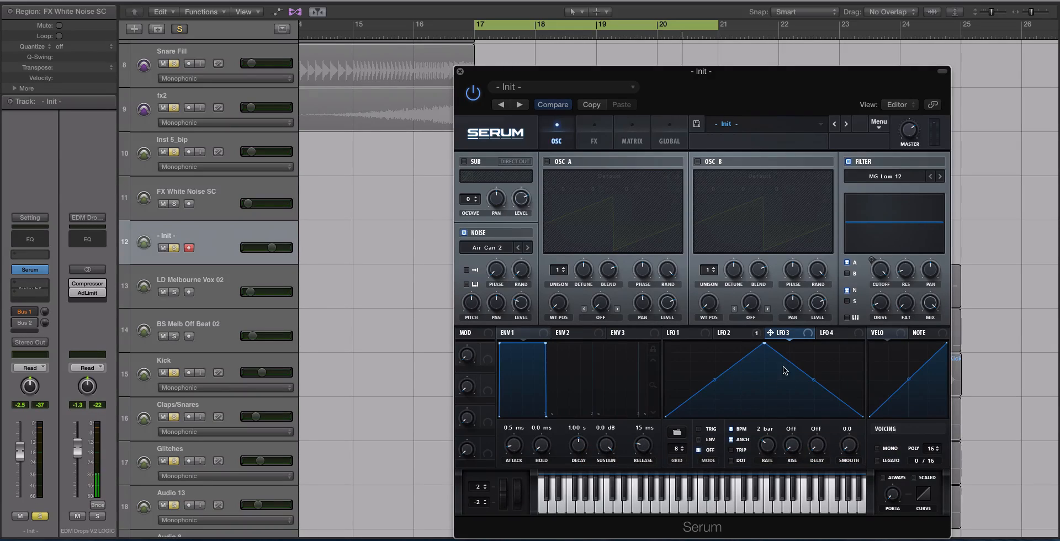
Assign LFO 3 to the noise oscillator's pan and adjust the modulation depth
{"action": "left_click_drag", "start_coordinate": [770, 333], "coordinate": [485, 337]}
{"action": "mouse_move", "coordinate": [487, 293]}
{"action": "left_mouse_down"}
{"action": "mouse_move", "coordinate": [484, 306]}
{"action": "mouse_move", "coordinate": [487, 239]}
{"action": "mouse_move", "coordinate": [484, 311]}
{"action": "mouse_move", "coordinate": [480, 286]}
{"action": "left_mouse_up"}
{"action": "left_click_drag", "start_coordinate": [490, 298], "coordinate": [490, 289]}
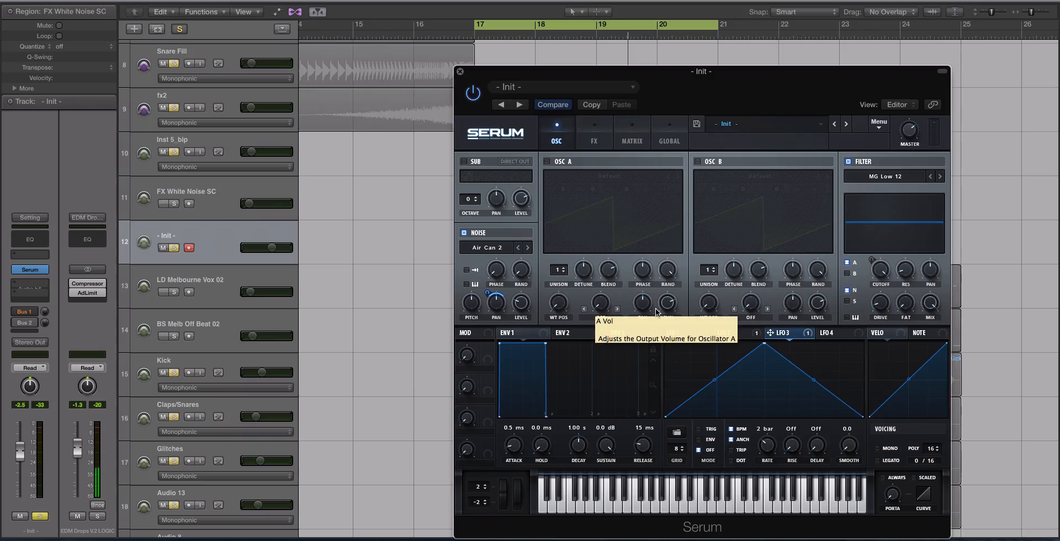
Assign LFO 2 to the noise oscillator's level as well, adjust its modulation depth and play back the noise
{"action": "left_click", "coordinate": [734, 334]}
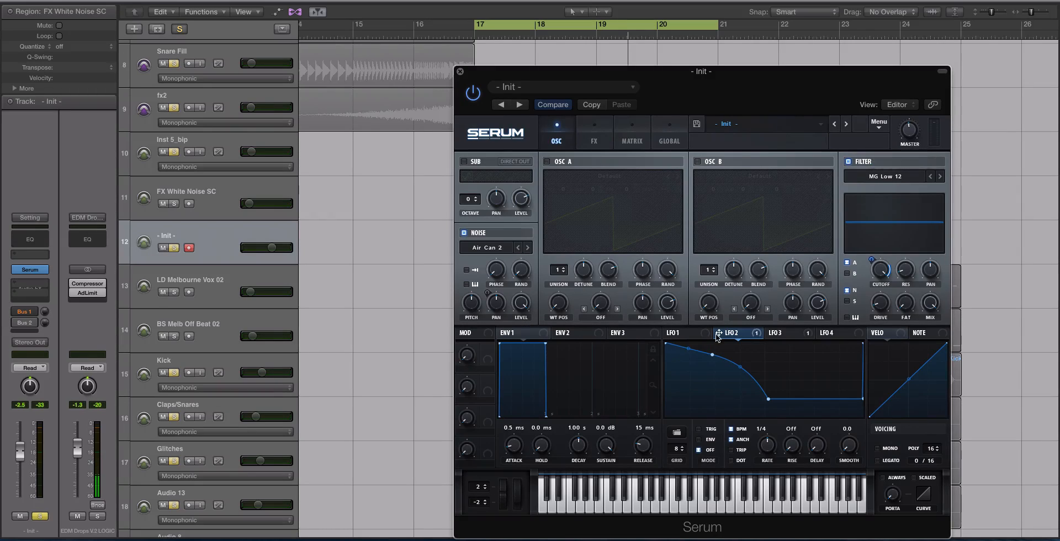
{"action": "left_click_drag", "start_coordinate": [719, 333], "coordinate": [524, 309]}
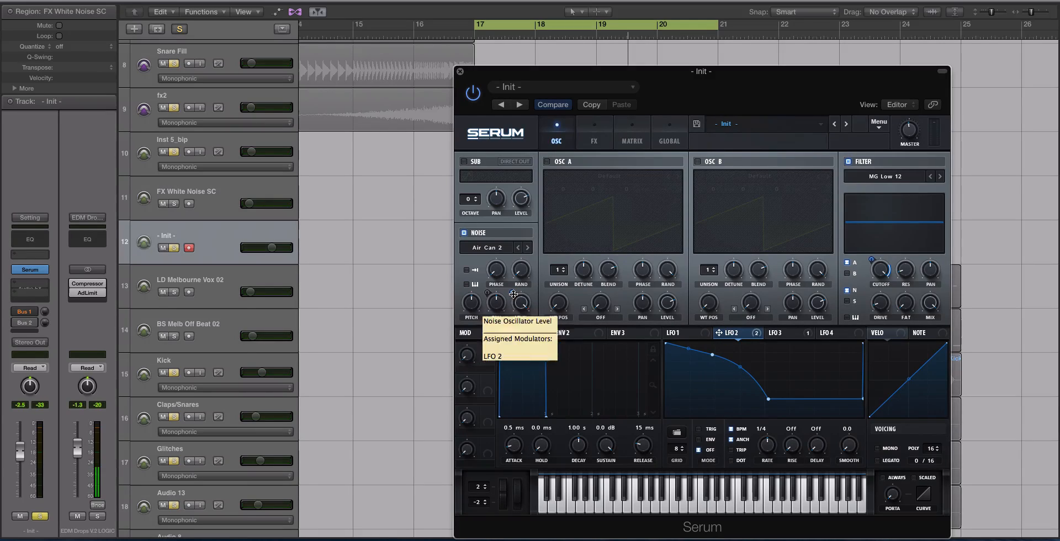
{"action": "left_click_drag", "start_coordinate": [512, 293], "coordinate": [519, 366]}
{"action": "key", "text": "space"}
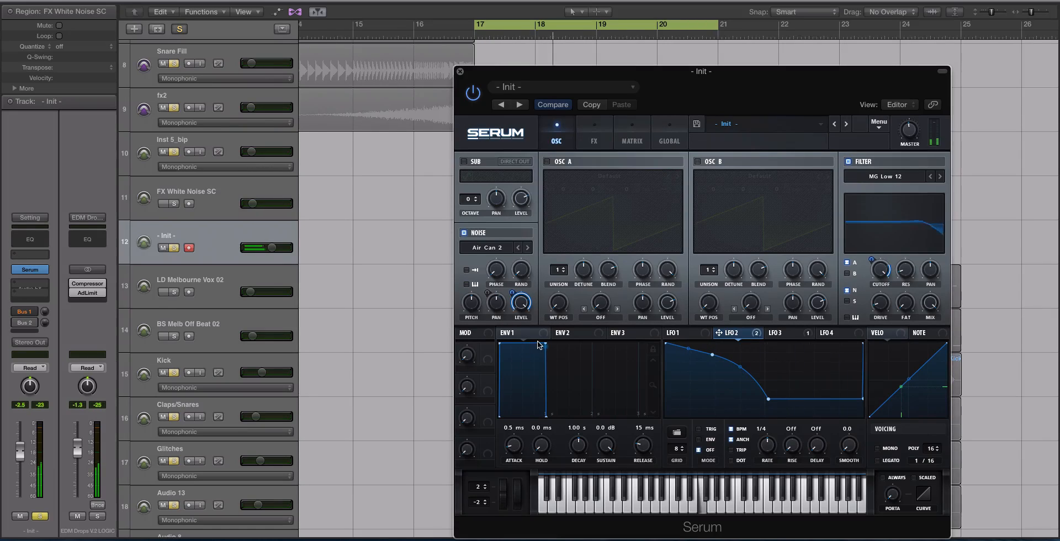
Raise LFO 2's second curve point to maximum and play the drop with the other tracks audible
{"action": "left_click_drag", "start_coordinate": [712, 358], "coordinate": [713, 343]}
{"action": "key", "text": "space"}
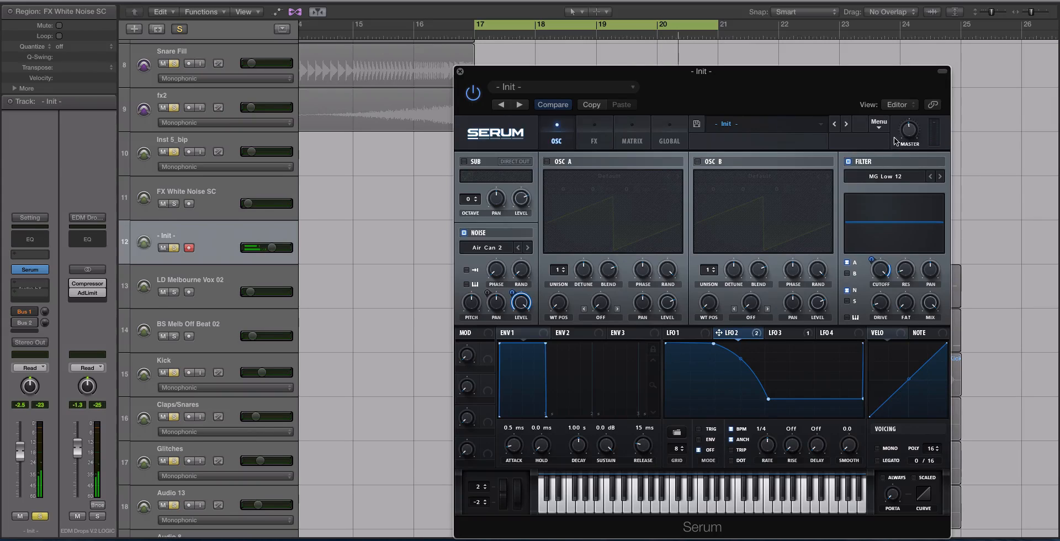
{"action": "mouse_move", "coordinate": [909, 132]}
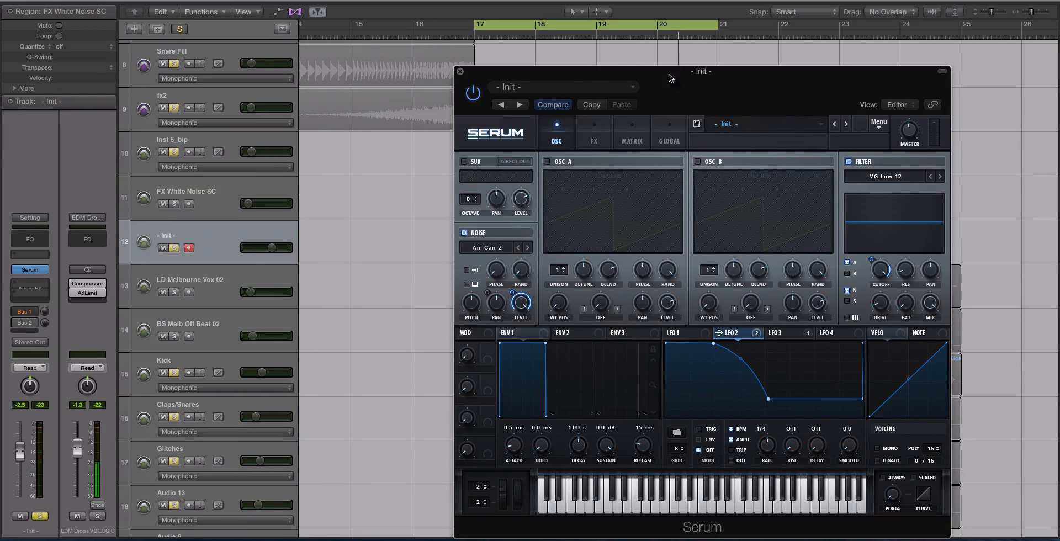
{"action": "left_click_drag", "start_coordinate": [621, 72], "coordinate": [859, 51]}
{"action": "key", "text": "space"}
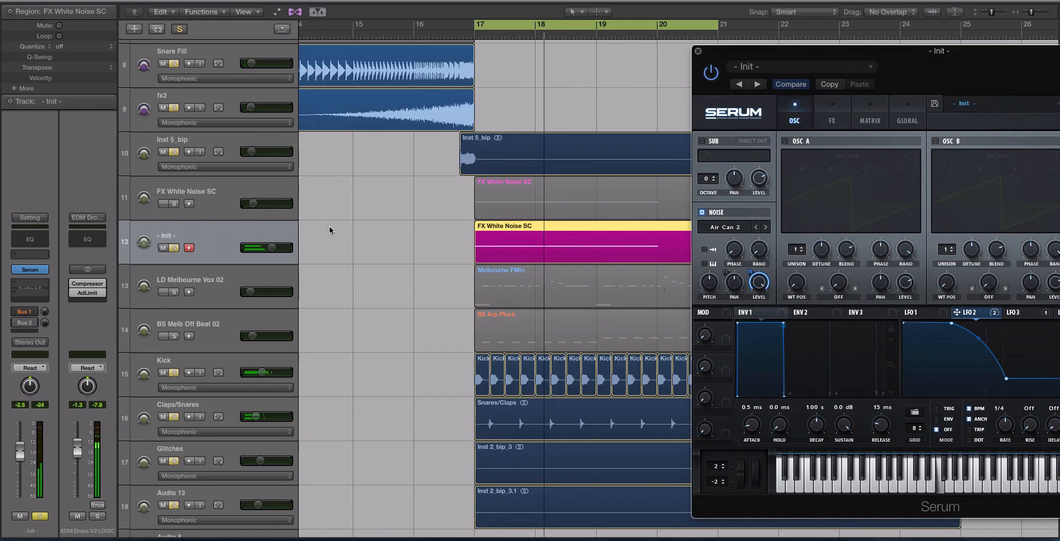
{"action": "left_click_drag", "start_coordinate": [734, 55], "coordinate": [415, 16]}
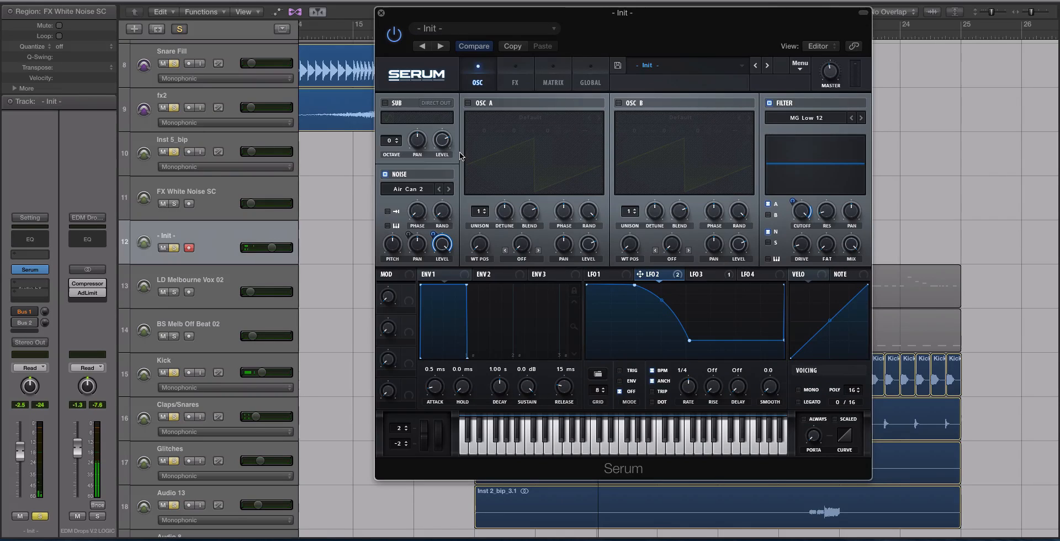
Set envelope 2 to a decay of 301 ms, a sustain of 7.10% and a release of 38 ms
{"action": "left_click", "coordinate": [478, 276]}
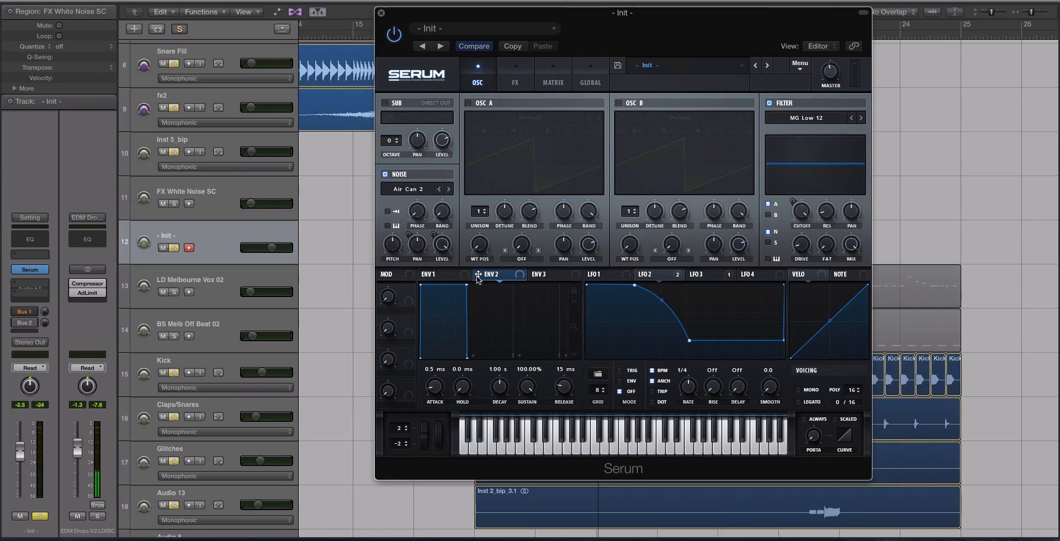
{"action": "left_click_drag", "start_coordinate": [499, 386], "coordinate": [500, 453]}
{"action": "left_click_drag", "start_coordinate": [566, 390], "coordinate": [542, 472]}
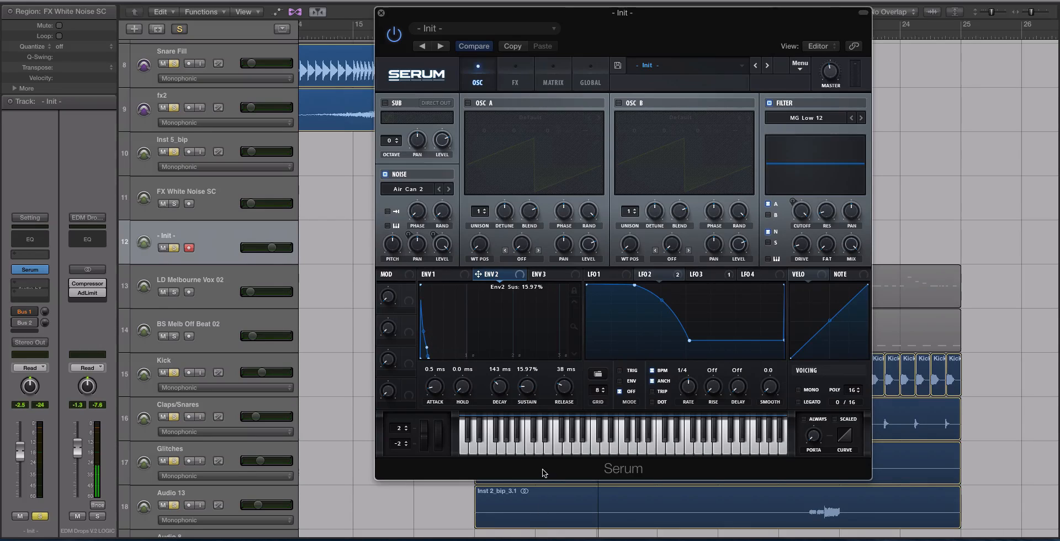
{"action": "scroll", "coordinate": [532, 392], "scroll_direction": "down", "scroll_amount": 5}
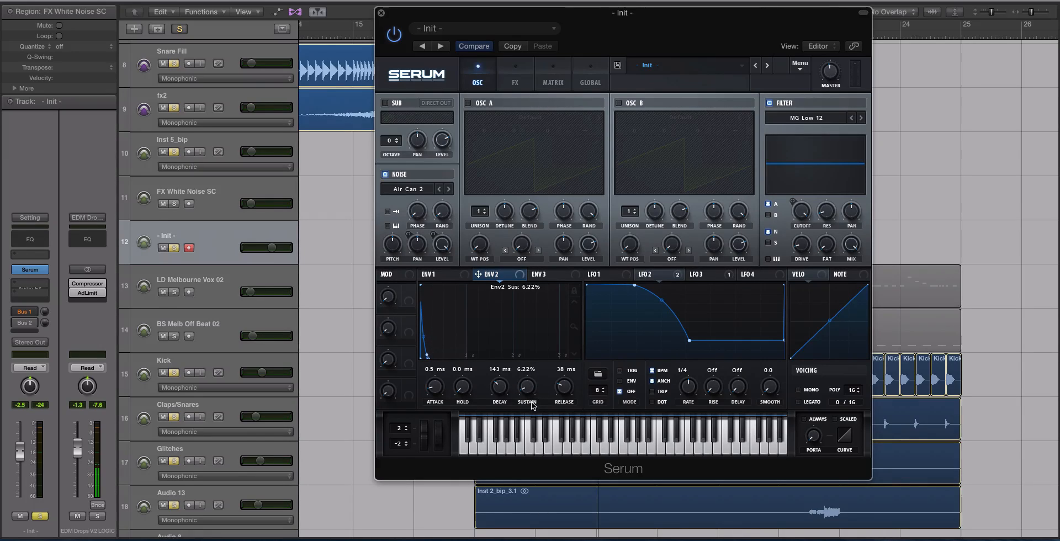
{"action": "scroll", "coordinate": [499, 393], "scroll_direction": "up", "scroll_amount": 4}
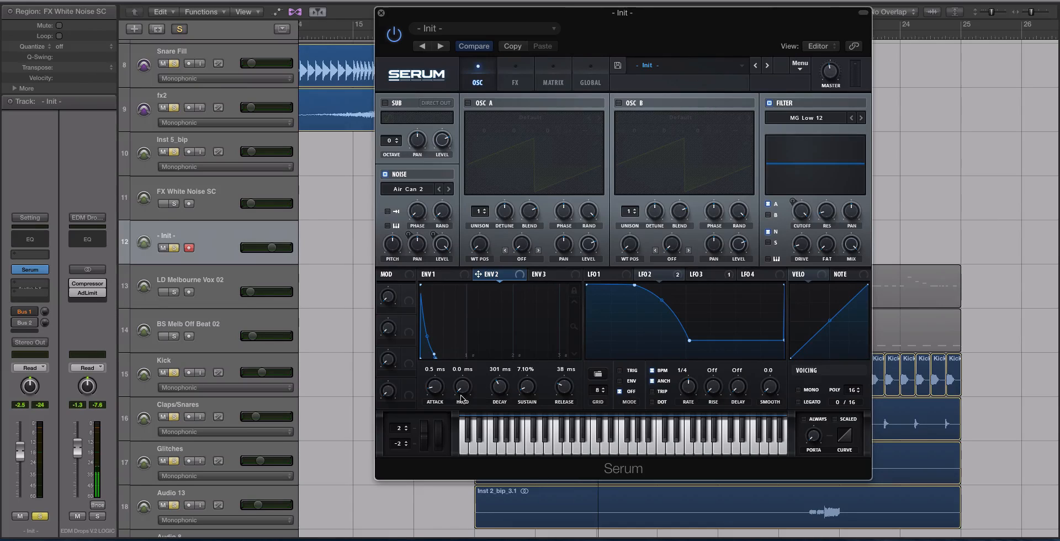
Assign envelope 2 to the filter cutoff and switch the patch voicing to mono
{"action": "left_click_drag", "start_coordinate": [478, 275], "coordinate": [802, 216]}
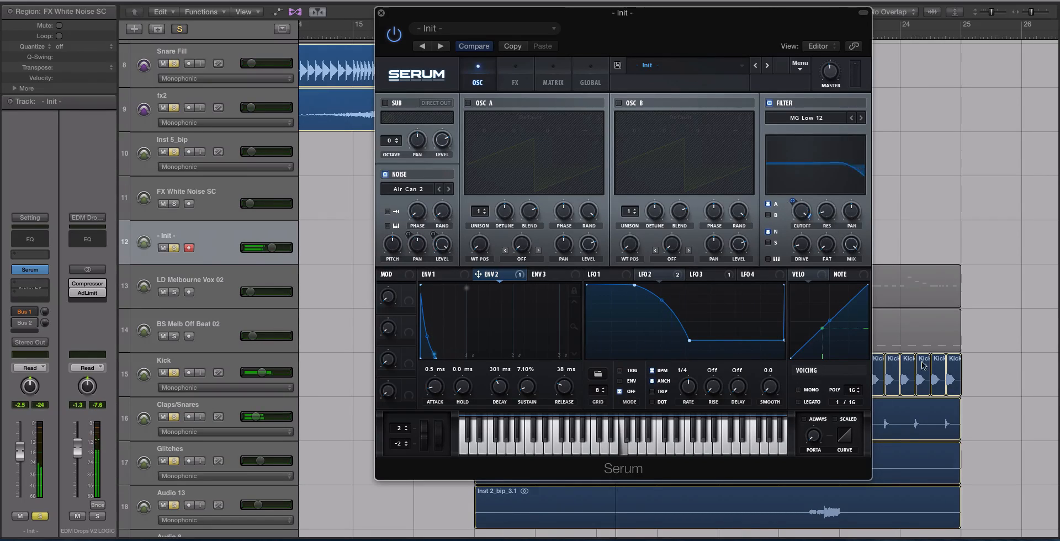
{"action": "left_click", "coordinate": [799, 390]}
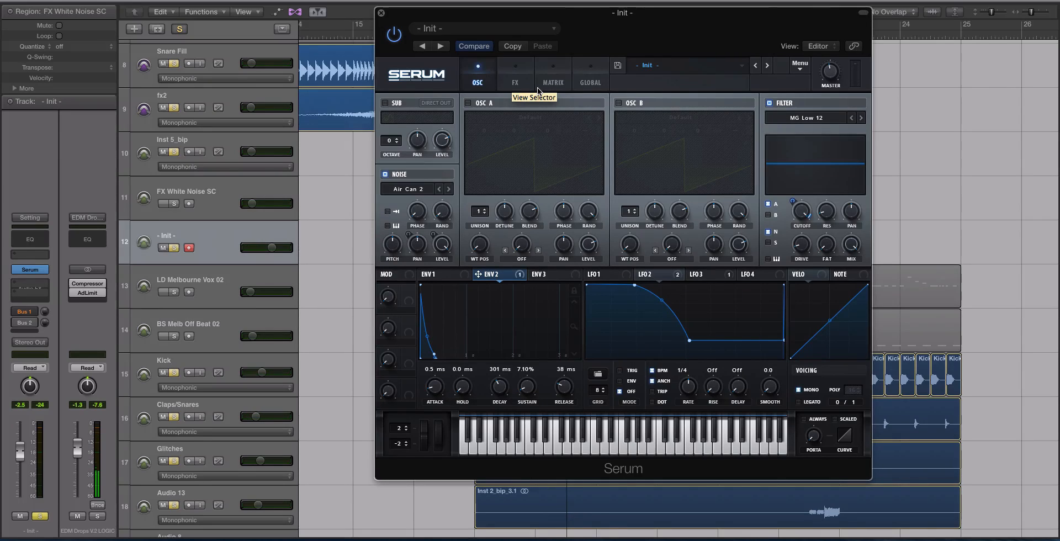
Enable Serum's phaser effect and reduce its depth and mix
{"action": "left_click", "coordinate": [514, 78]}
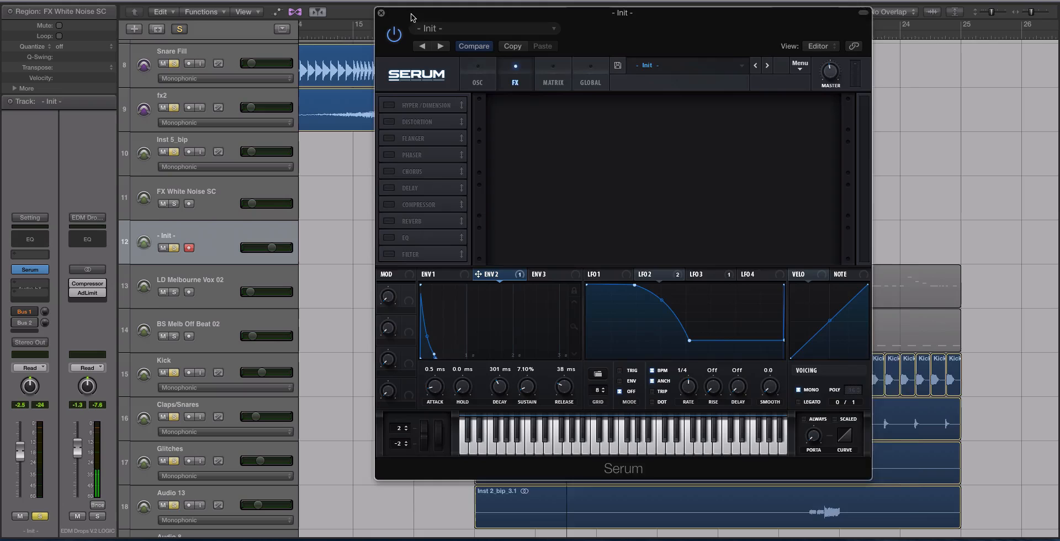
{"action": "left_click_drag", "start_coordinate": [409, 17], "coordinate": [439, 45]}
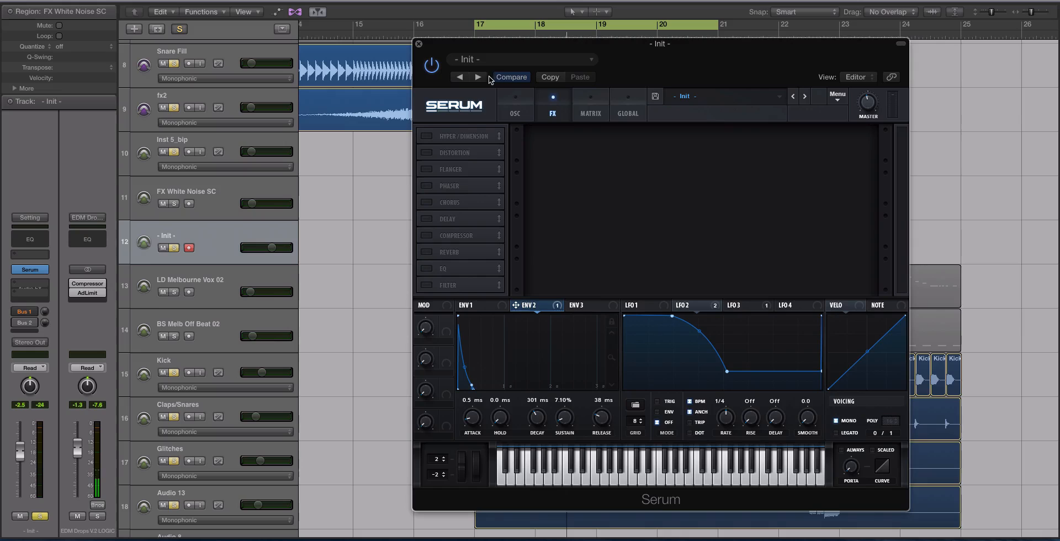
{"action": "left_click", "coordinate": [428, 186]}
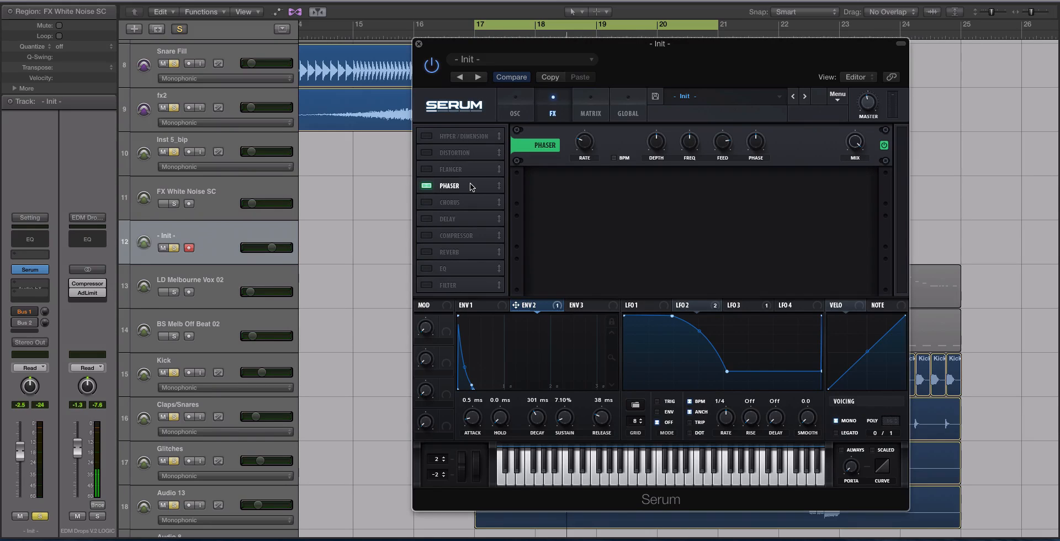
{"action": "left_click_drag", "start_coordinate": [658, 142], "coordinate": [662, 181]}
{"action": "mouse_move", "coordinate": [855, 139]}
{"action": "left_mouse_down"}
{"action": "mouse_move", "coordinate": [853, 167]}
{"action": "mouse_move", "coordinate": [852, 145]}
{"action": "left_mouse_up"}
Play back the soloed noise and adjust the phaser, setting feedback to 25% and tuning its frequency and depth
{"action": "key", "text": "ctrl+s"}
{"action": "key", "text": "space"}
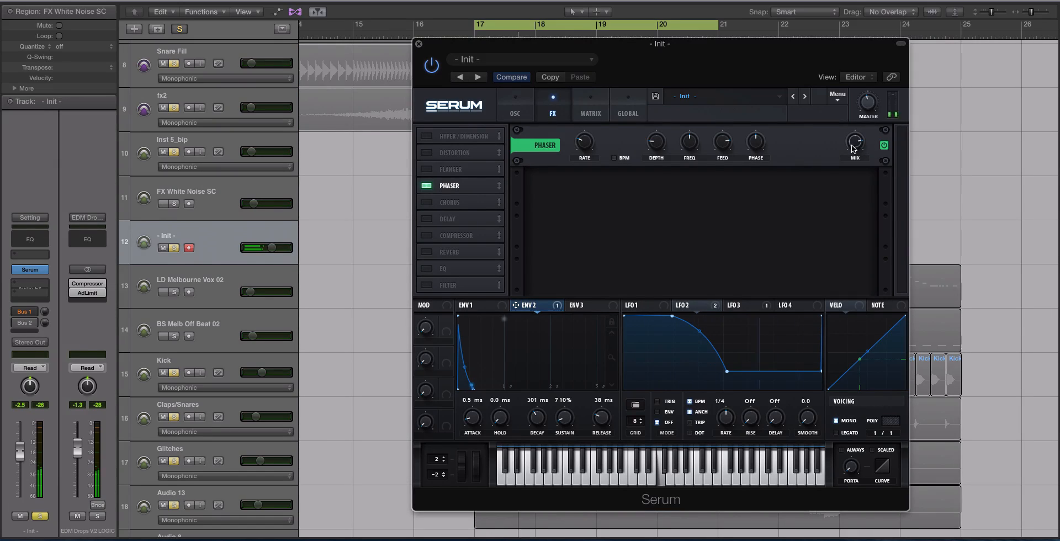
{"action": "left_click_drag", "start_coordinate": [726, 141], "coordinate": [727, 204]}
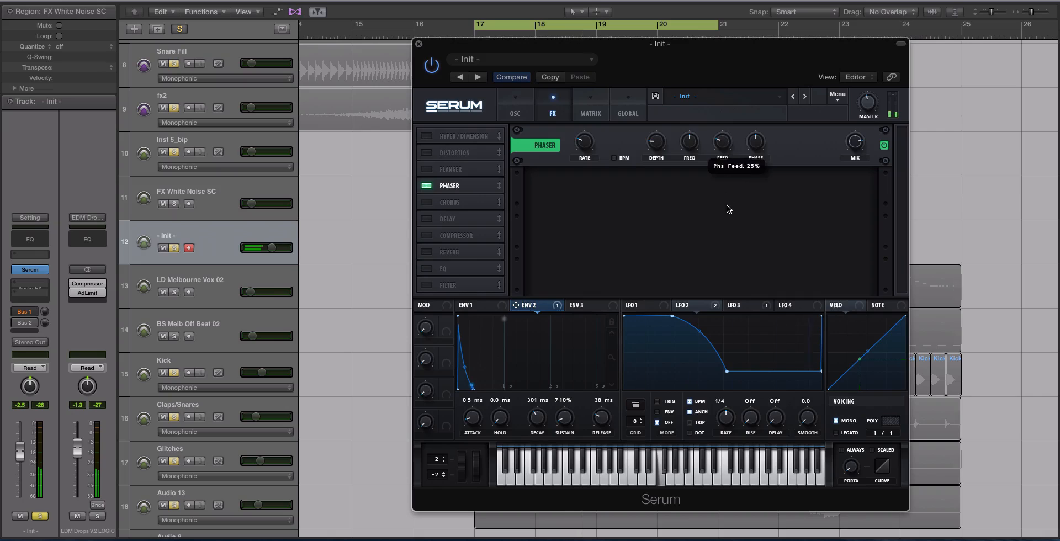
{"action": "left_click_drag", "start_coordinate": [688, 142], "coordinate": [674, 192]}
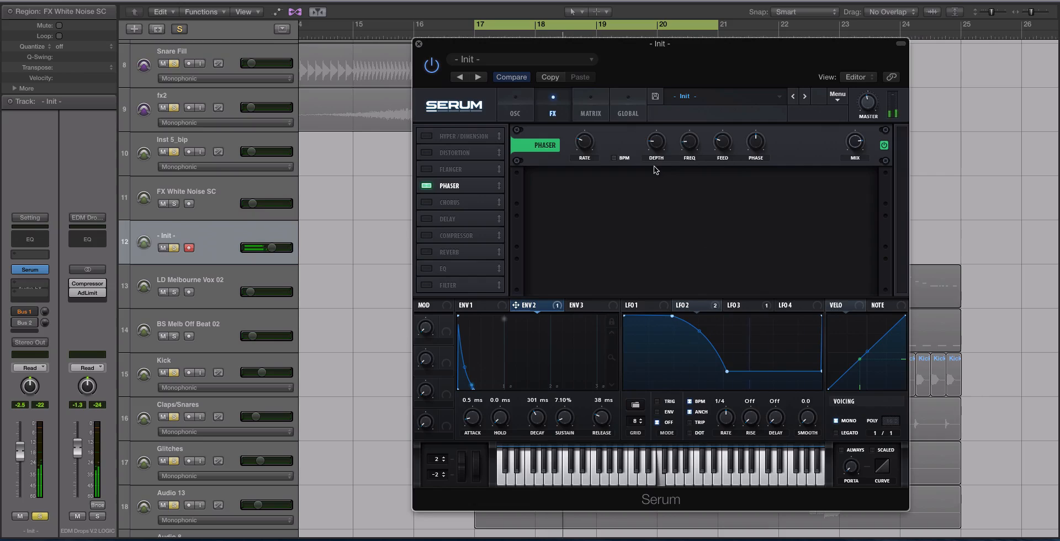
{"action": "left_click_drag", "start_coordinate": [656, 144], "coordinate": [654, 156]}
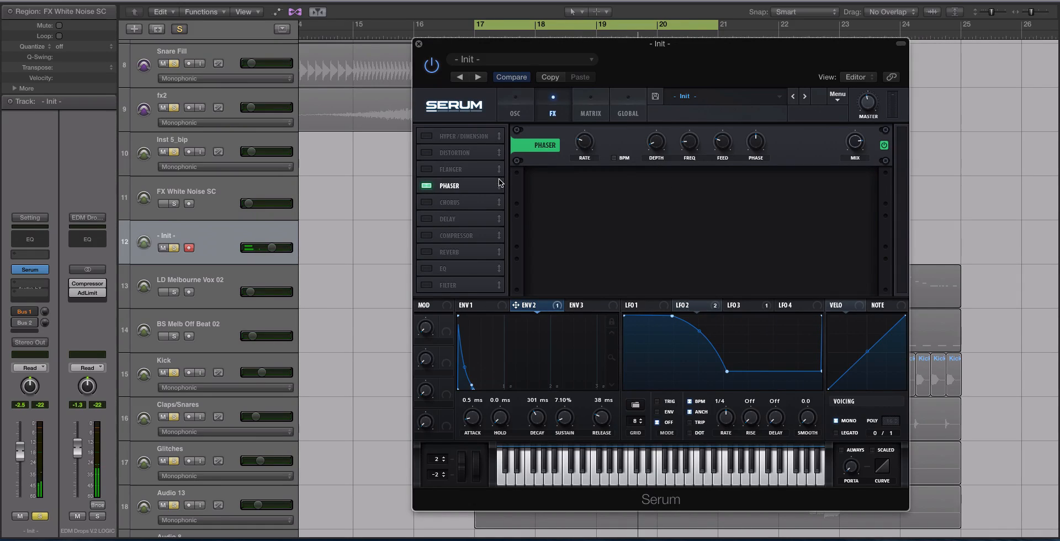
Enable a ping-pong delay with left time 1/2, filter at 837 with Q 3.0, and a wet mix of 13%
{"action": "left_click", "coordinate": [426, 218]}
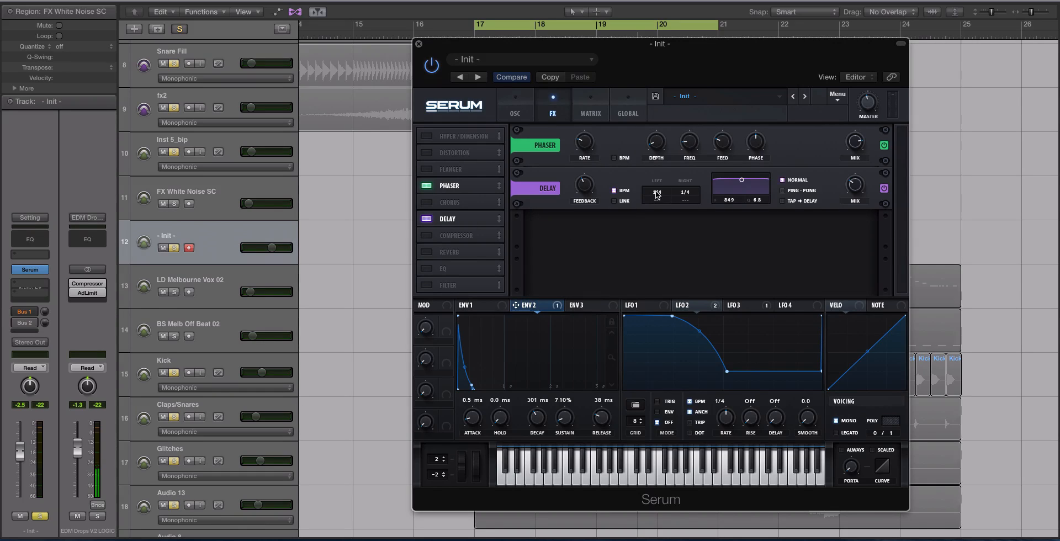
{"action": "left_click_drag", "start_coordinate": [657, 193], "coordinate": [661, 198]}
{"action": "left_click_drag", "start_coordinate": [742, 180], "coordinate": [743, 192]}
{"action": "left_click_drag", "start_coordinate": [854, 184], "coordinate": [853, 205]}
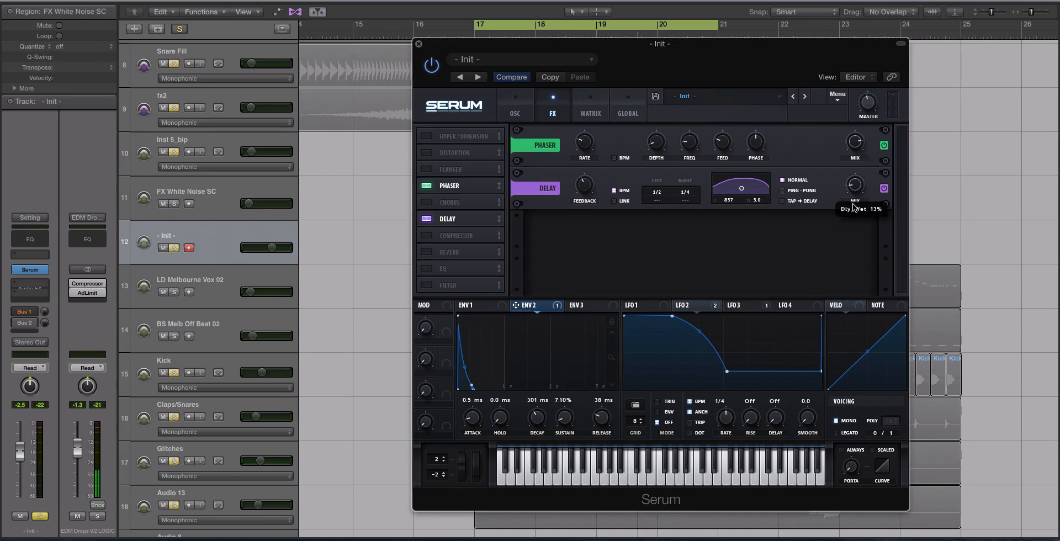
{"action": "left_click", "coordinate": [783, 190]}
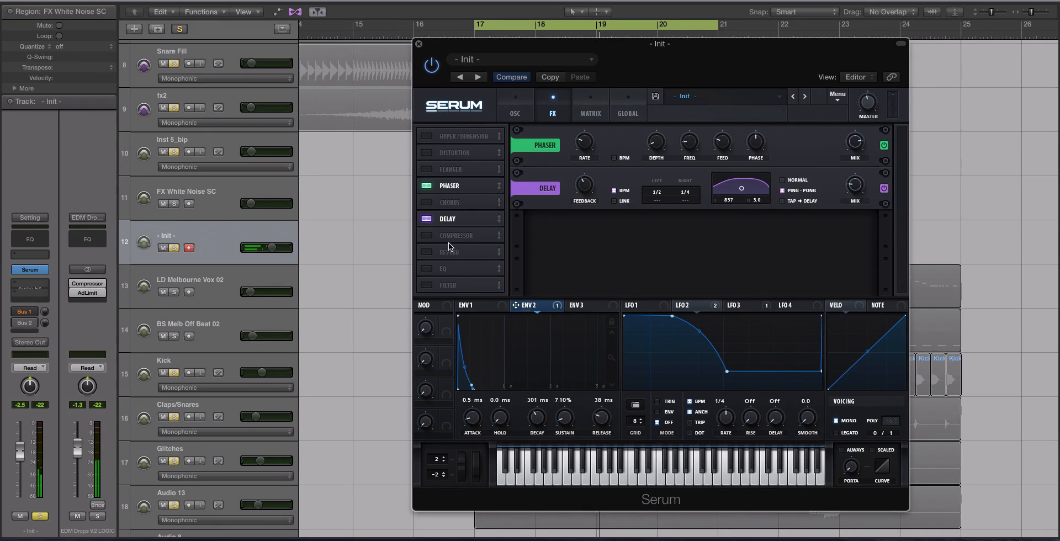
Enable the compressor, EQ and reverb effects, placing the EQ ahead of the reverb
{"action": "left_click", "coordinate": [426, 235]}
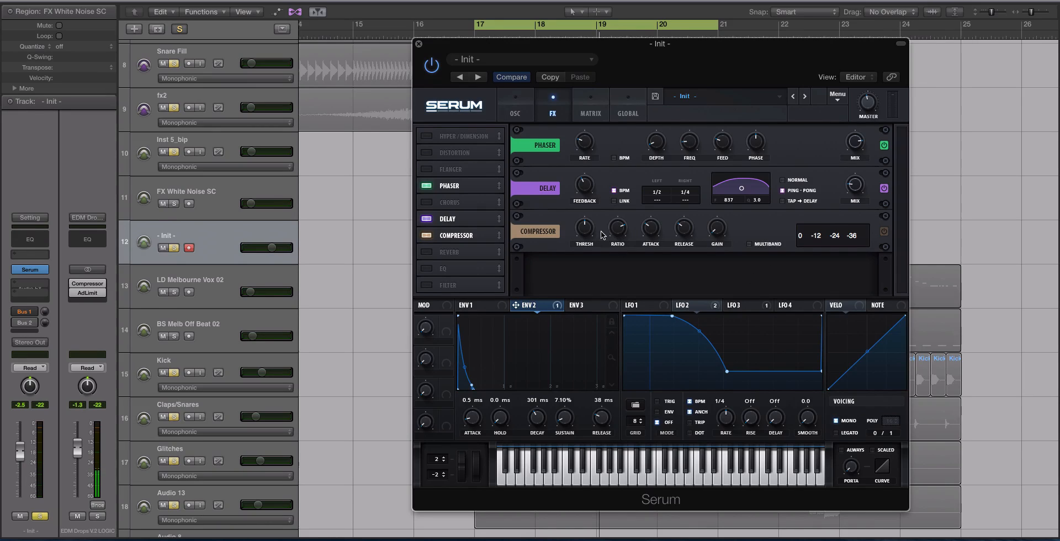
{"action": "left_click_drag", "start_coordinate": [656, 231], "coordinate": [689, 238]}
{"action": "left_click_drag", "start_coordinate": [442, 251], "coordinate": [432, 260]}
{"action": "left_click", "coordinate": [427, 253]}
{"action": "left_click", "coordinate": [428, 268]}
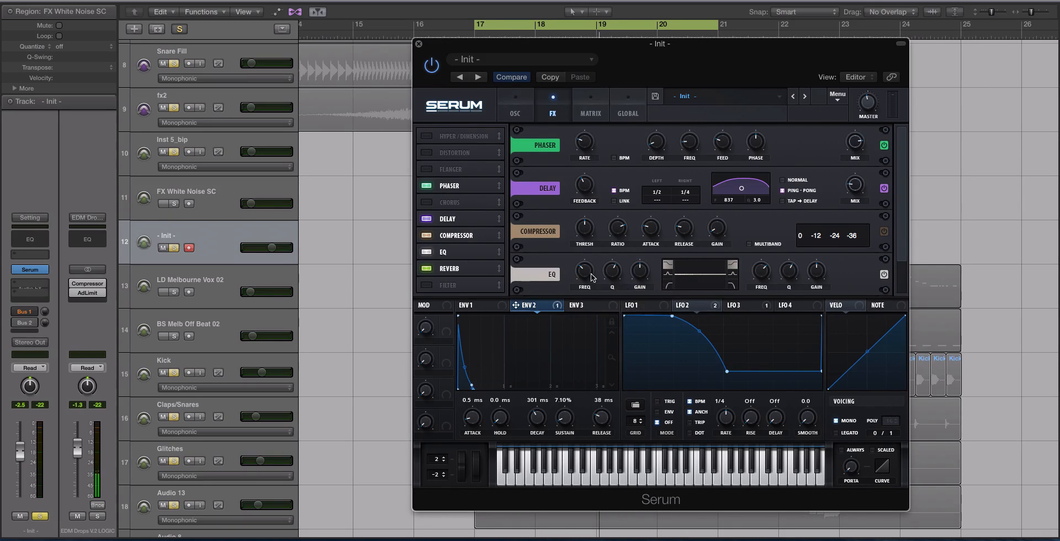
Shape the EQ with a low cut and a slightly raised high-band gain while the reverb is switched off
{"action": "left_click_drag", "start_coordinate": [638, 274], "coordinate": [637, 310]}
{"action": "left_click", "coordinate": [669, 286]}
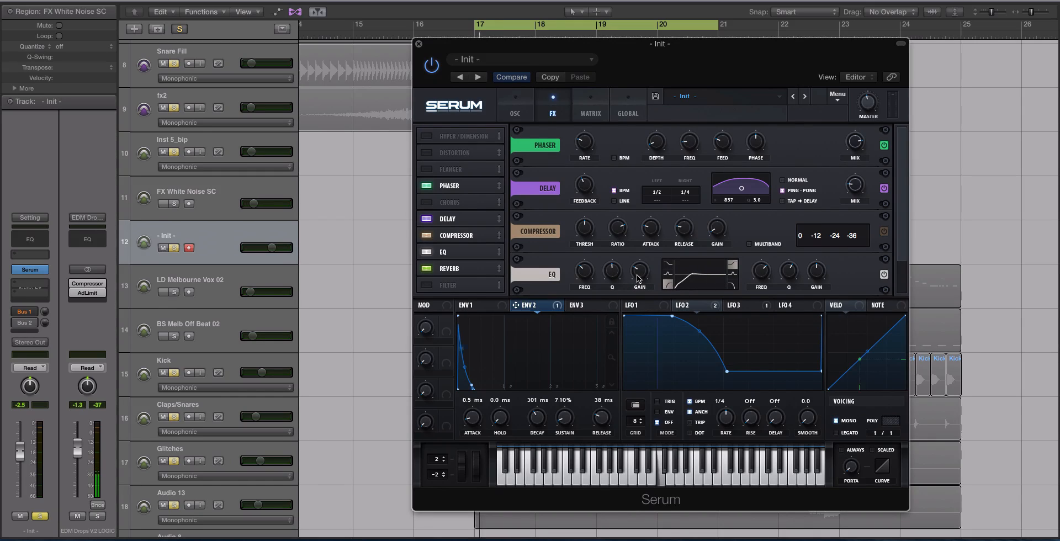
{"action": "left_click", "coordinate": [425, 269]}
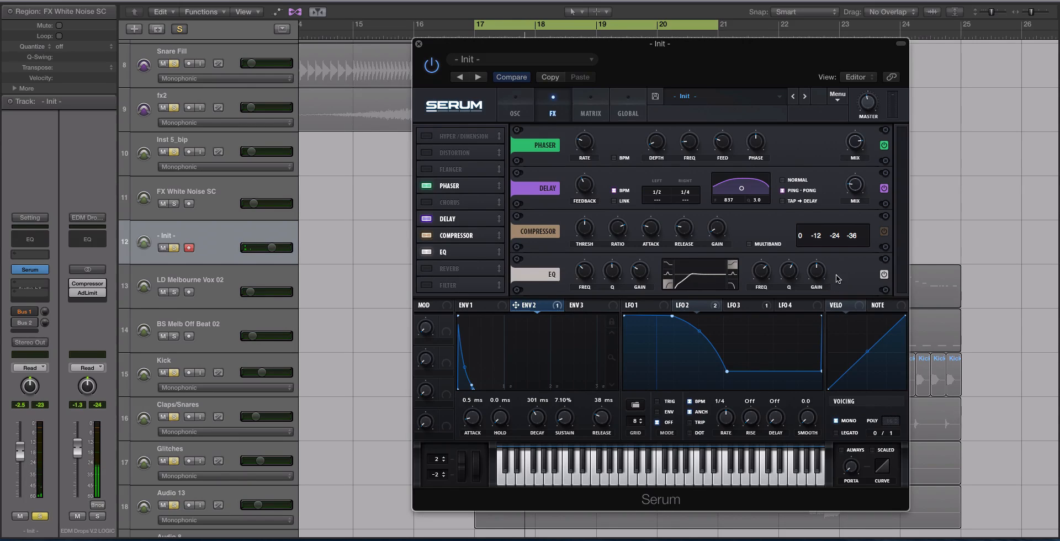
{"action": "left_click_drag", "start_coordinate": [814, 271], "coordinate": [814, 267]}
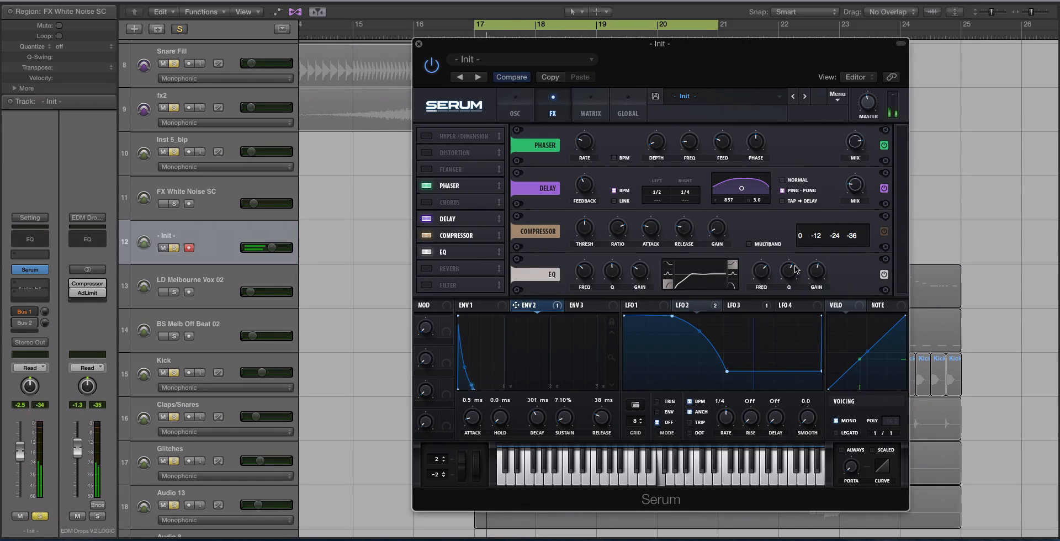
{"action": "key", "text": "space"}
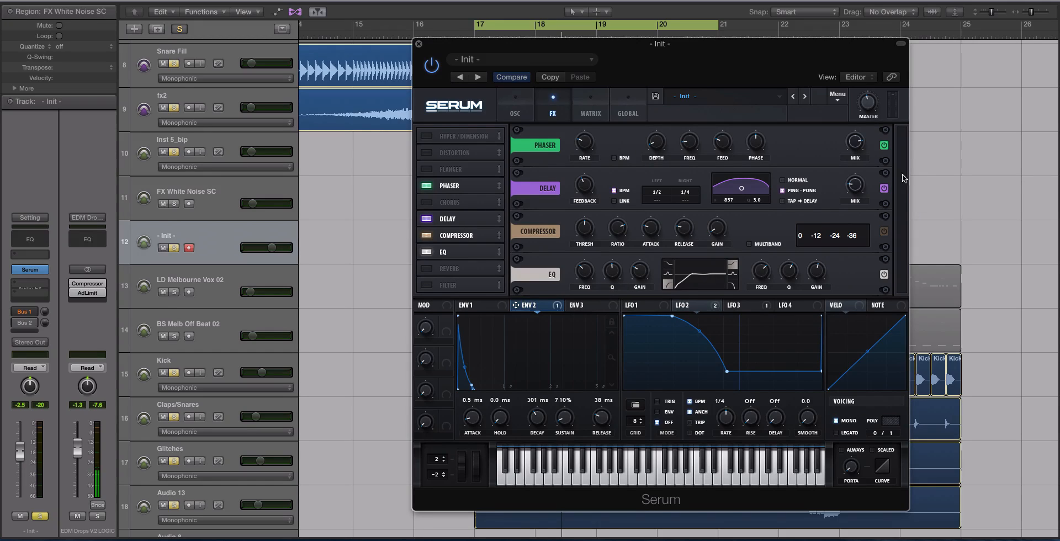
Switch Serum's reverb back on, reduce its wet mix to about 16% and bring up the Bus 1 aux channel
{"action": "left_click", "coordinate": [427, 268]}
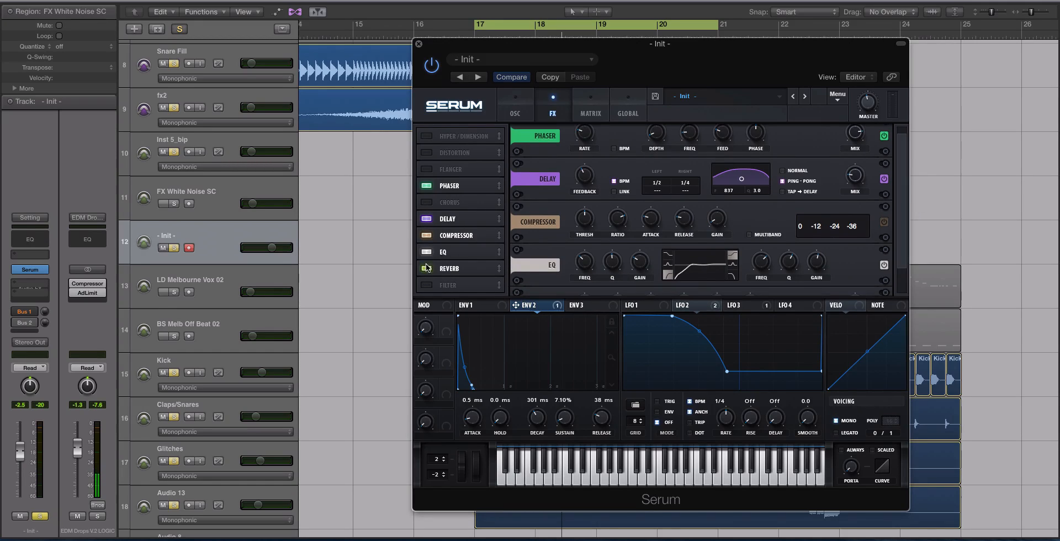
{"action": "left_click_drag", "start_coordinate": [899, 220], "coordinate": [909, 265]}
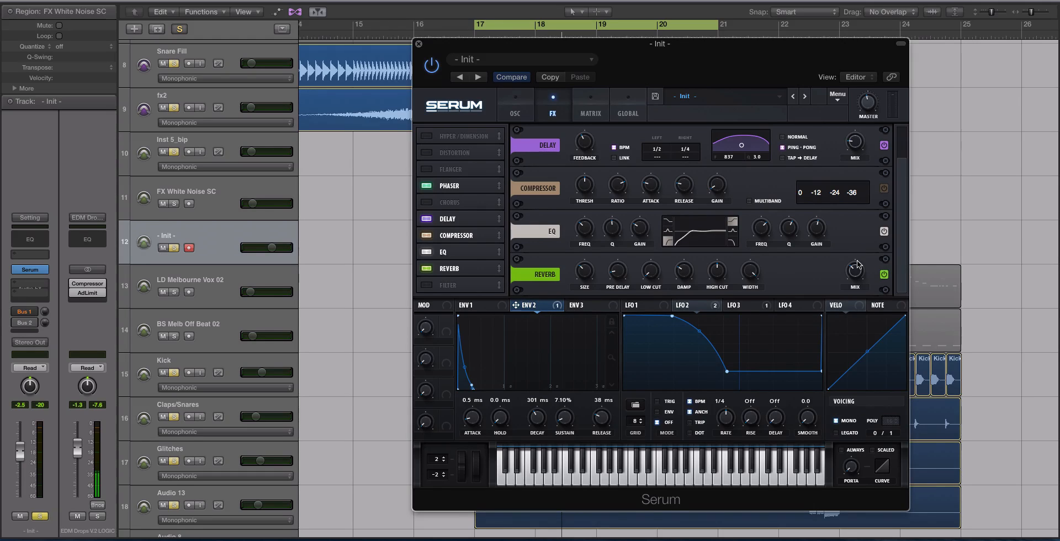
{"action": "left_click_drag", "start_coordinate": [858, 264], "coordinate": [860, 273]}
{"action": "left_click", "coordinate": [23, 312]}
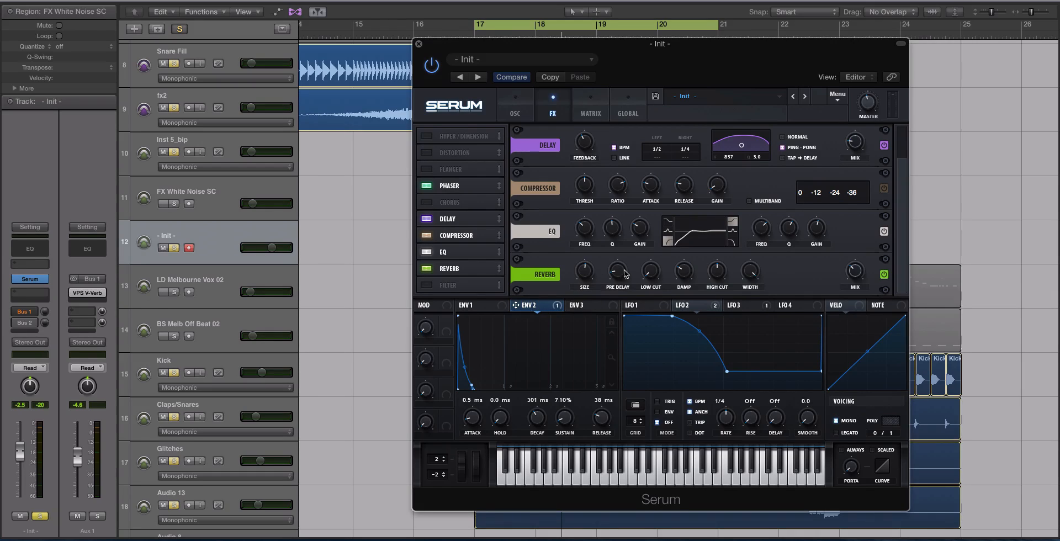
{"action": "mouse_move", "coordinate": [626, 274]}
{"action": "mouse_move", "coordinate": [851, 286]}
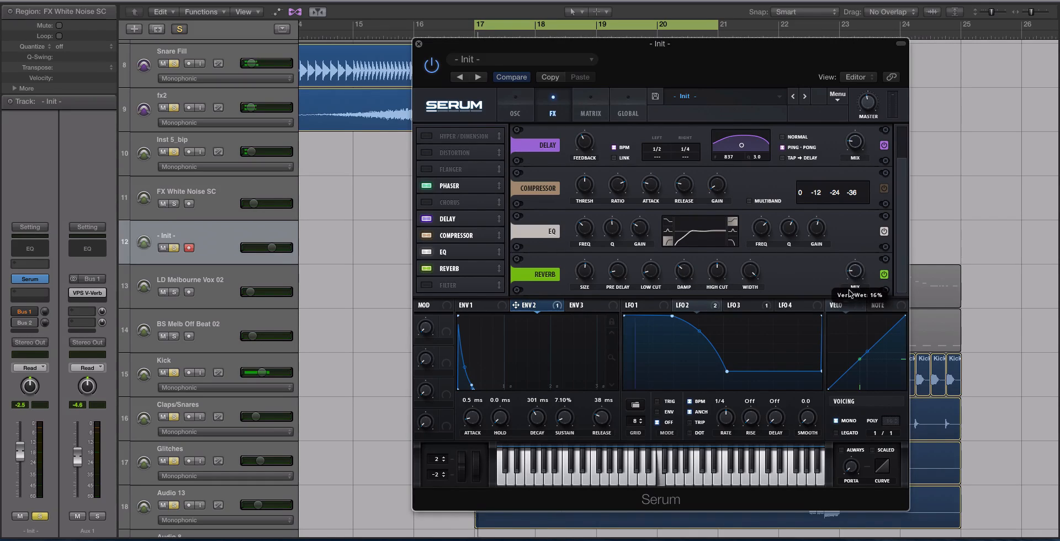
{"action": "left_click_drag", "start_coordinate": [853, 273], "coordinate": [853, 275]}
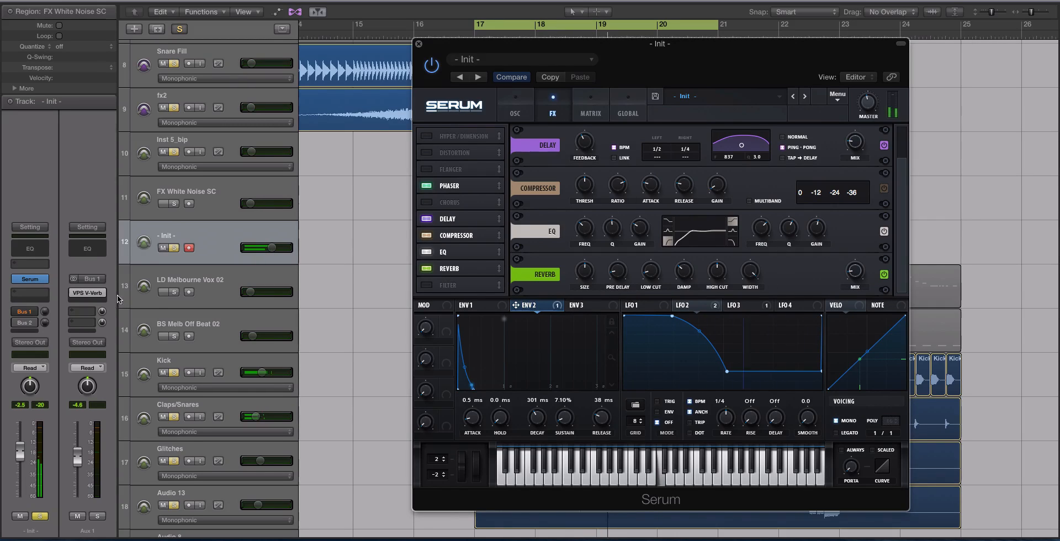
Move the VPS V-Verb insert from Aux 1 to the -Init- channel and lower its mix to 11.62%
{"action": "left_click_drag", "start_coordinate": [84, 295], "coordinate": [28, 294]}
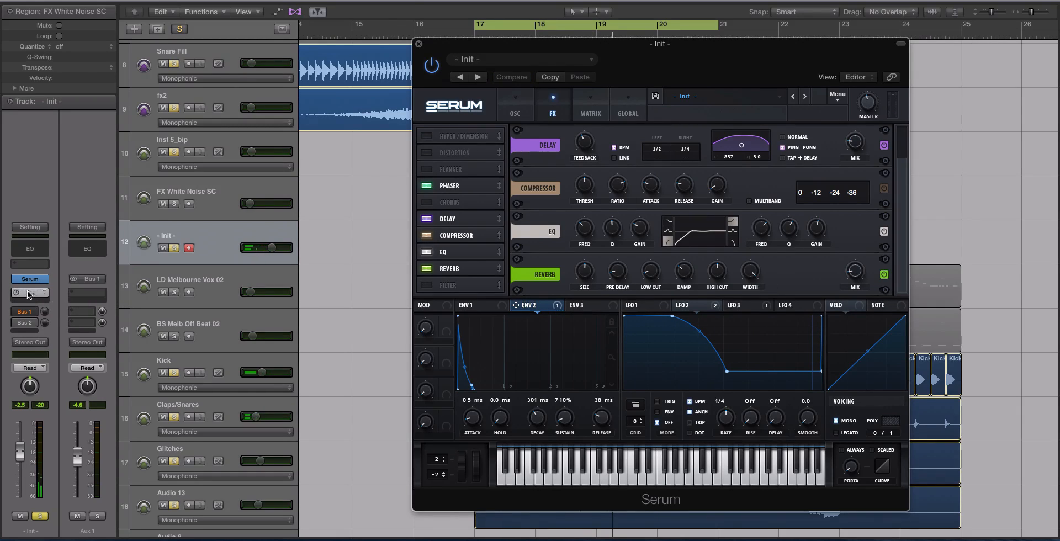
{"action": "left_click", "coordinate": [28, 293]}
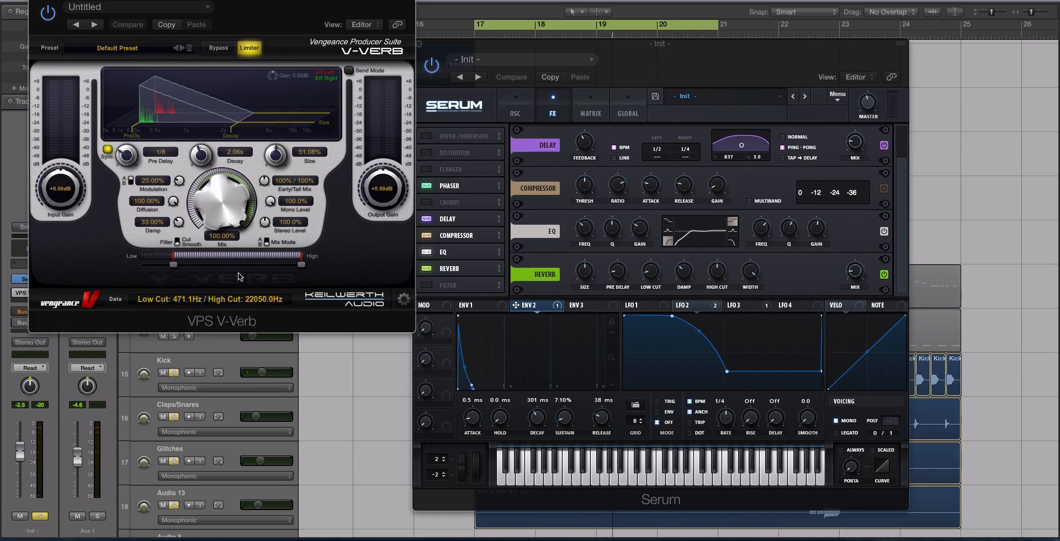
{"action": "left_click_drag", "start_coordinate": [221, 203], "coordinate": [219, 214]}
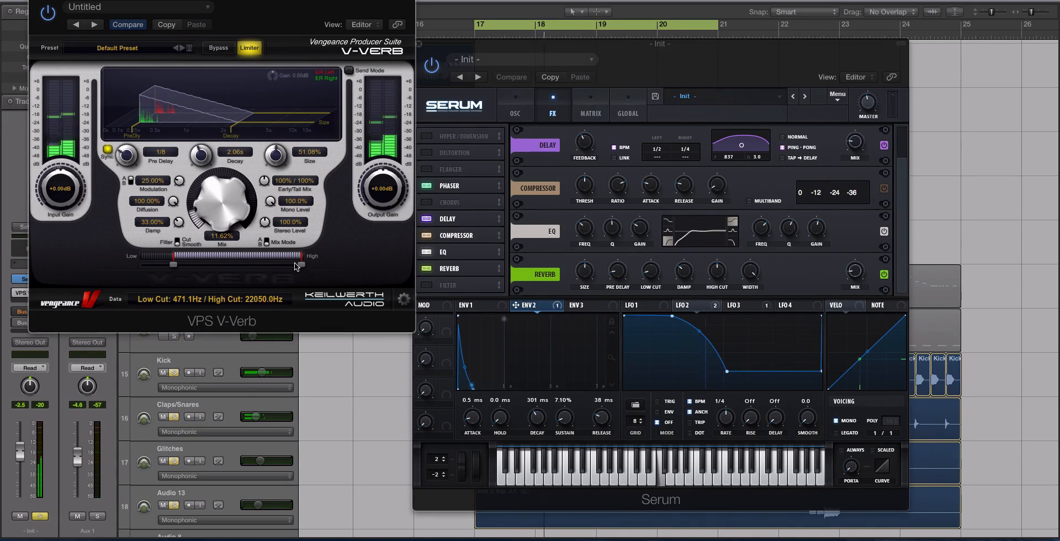
Lower V-Verb's high cut and set its mix to 11.00%, size to 34.25% and decay to 1.77 s
{"action": "left_click_drag", "start_coordinate": [302, 264], "coordinate": [271, 264]}
{"action": "left_click_drag", "start_coordinate": [226, 171], "coordinate": [276, 172]}
{"action": "left_click_drag", "start_coordinate": [202, 156], "coordinate": [202, 162]}
{"action": "key", "text": "space"}
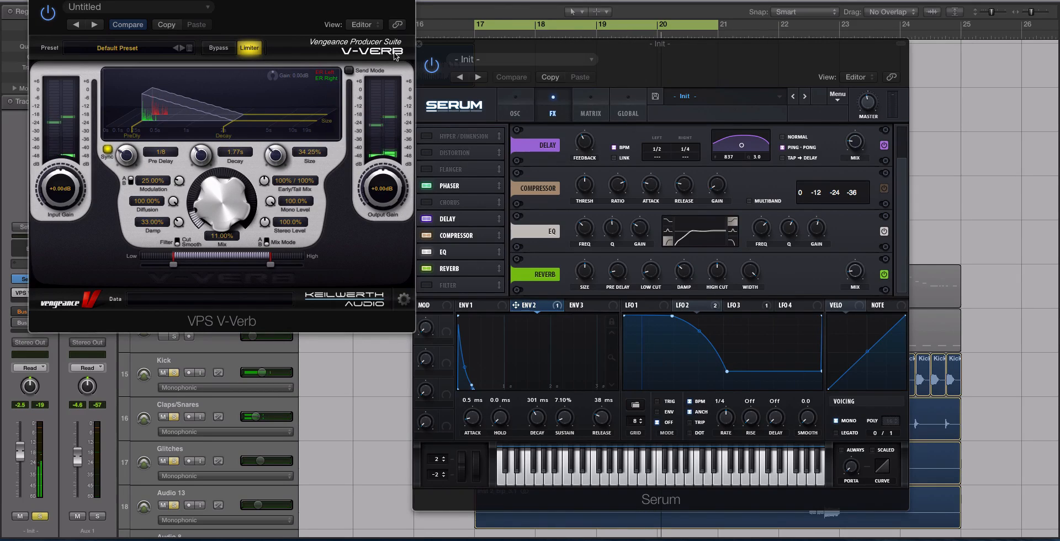
Close the V-Verb and Serum windows and extend the cycle range to start at bar 15
{"action": "left_click", "coordinate": [419, 43]}
{"action": "key", "text": "super+w"}
{"action": "scroll", "coordinate": [462, 82], "scroll_direction": "down", "scroll_amount": 3}
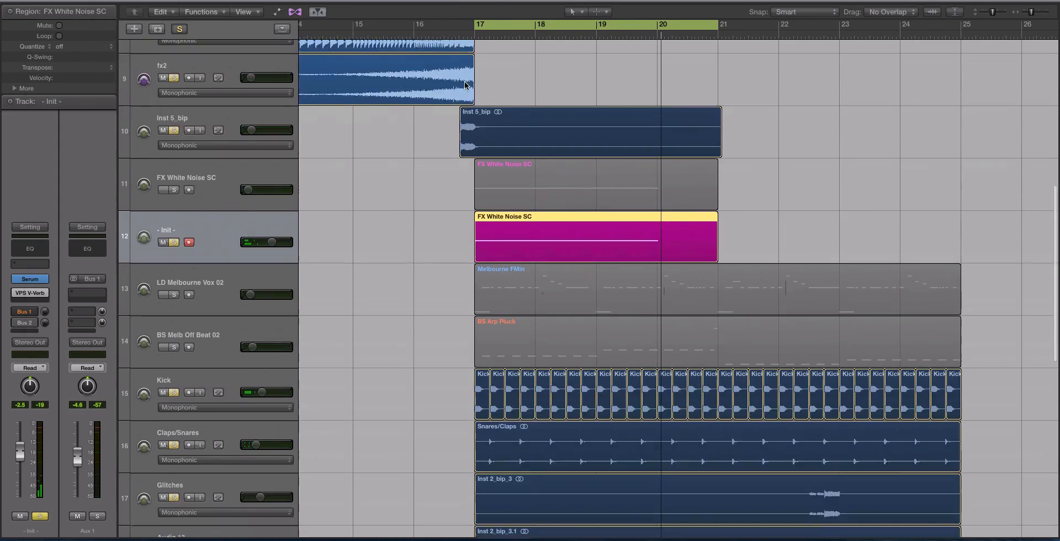
{"action": "left_click_drag", "start_coordinate": [480, 31], "coordinate": [361, 31]}
Solo the BS Melb Off Beat 02 track, play back the build and drop, and set the -Init- volume to -8.8 dB
{"action": "left_click", "coordinate": [175, 331]}
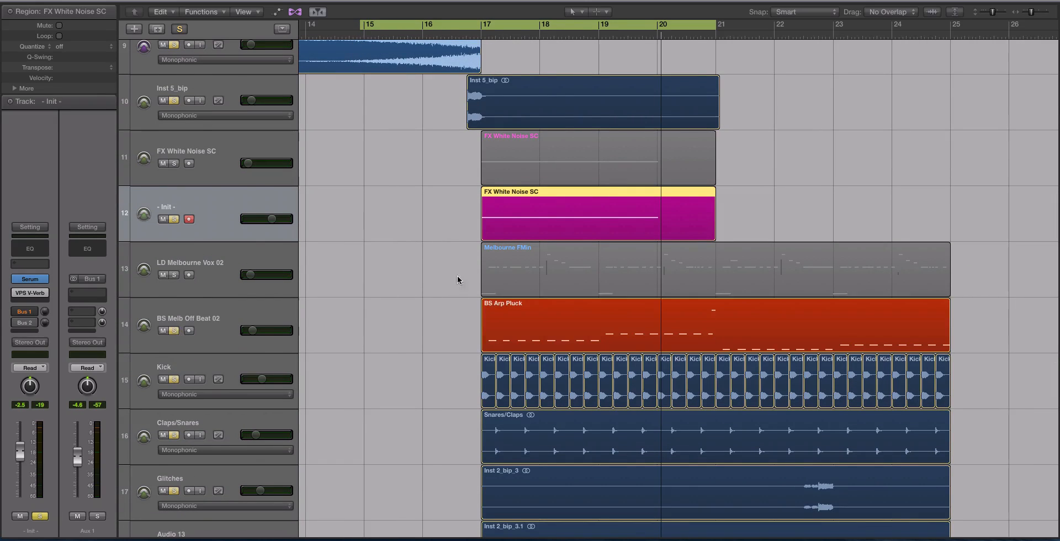
{"action": "key", "text": "super+Down"}
{"action": "key", "text": "space"}
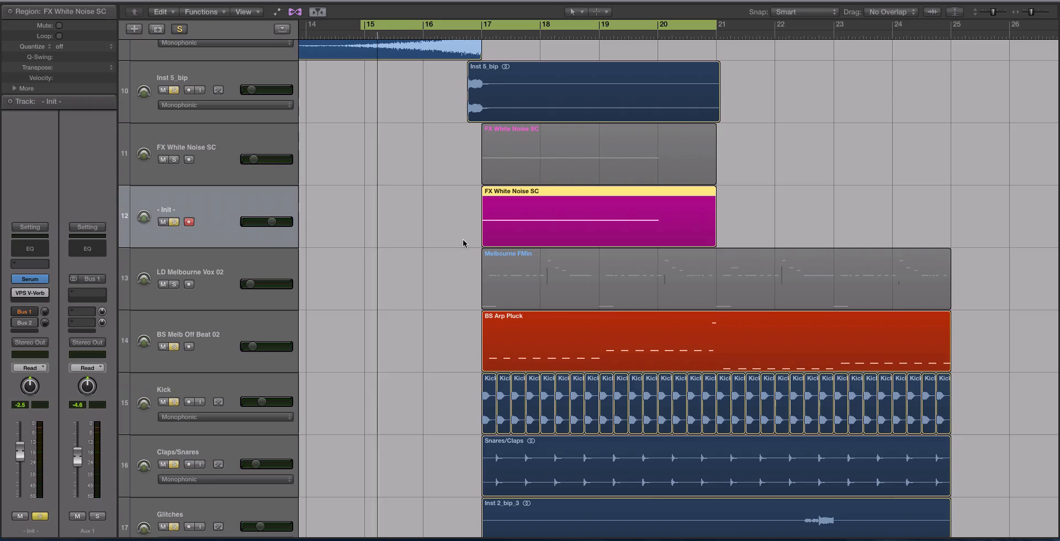
{"action": "left_click_drag", "start_coordinate": [272, 222], "coordinate": [264, 221]}
Show the track automation and examine the volume curve on the FX White Noise SC track
{"action": "key", "text": "a"}
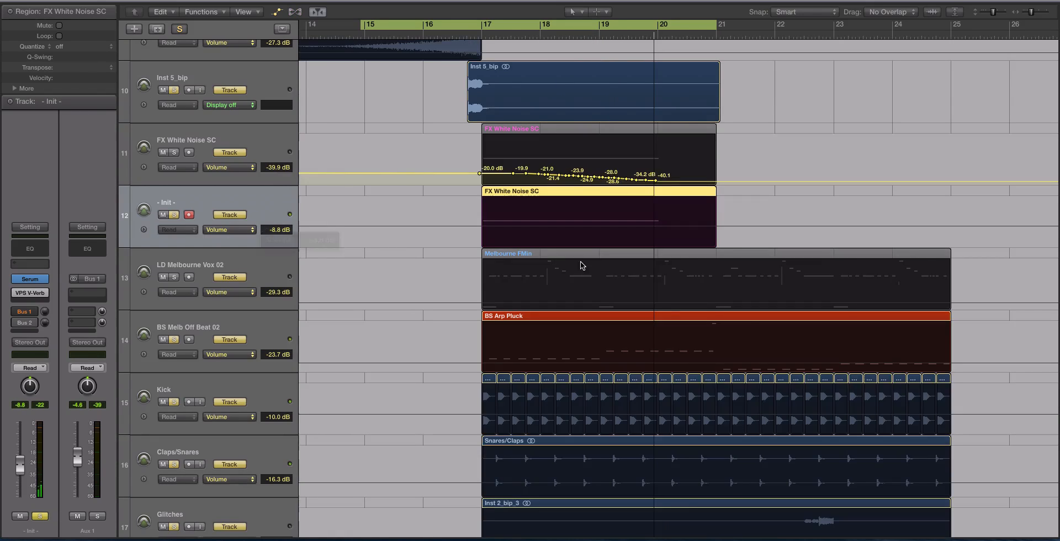
{"action": "scroll", "coordinate": [592, 261], "scroll_direction": "up", "scroll_amount": 4}
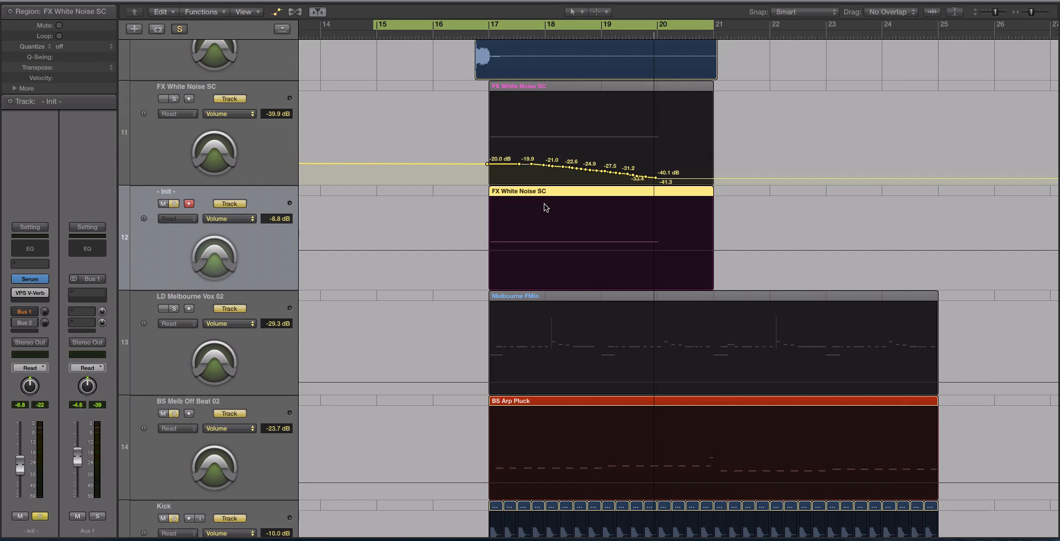
{"action": "key", "text": "a"}
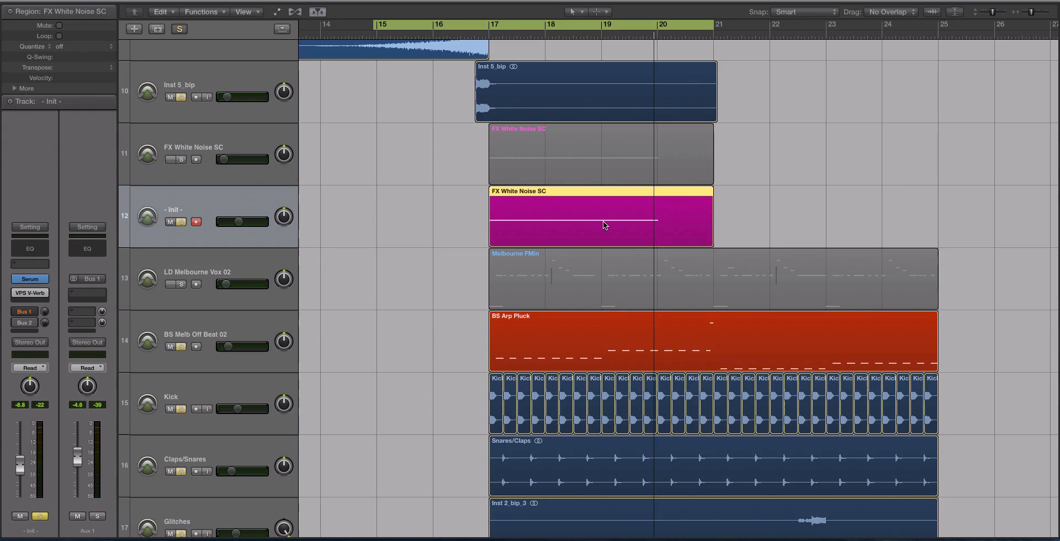
{"action": "key", "text": "a"}
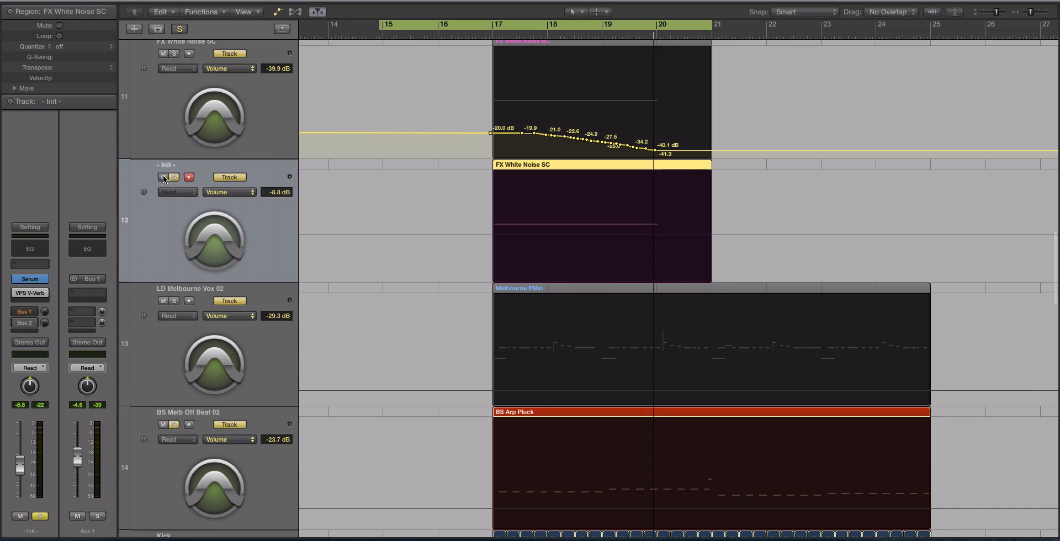
Mute the -Init- track, solo the FX White Noise SC track and play it back from bar 17
{"action": "left_click", "coordinate": [164, 177]}
{"action": "left_click", "coordinate": [186, 74]}
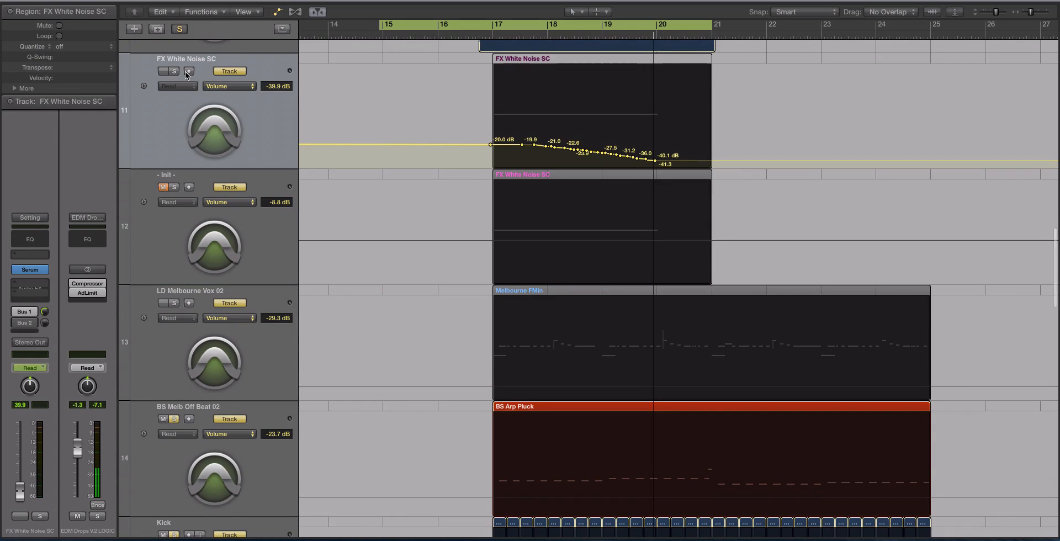
{"action": "left_click", "coordinate": [176, 73]}
{"action": "left_click", "coordinate": [496, 31]}
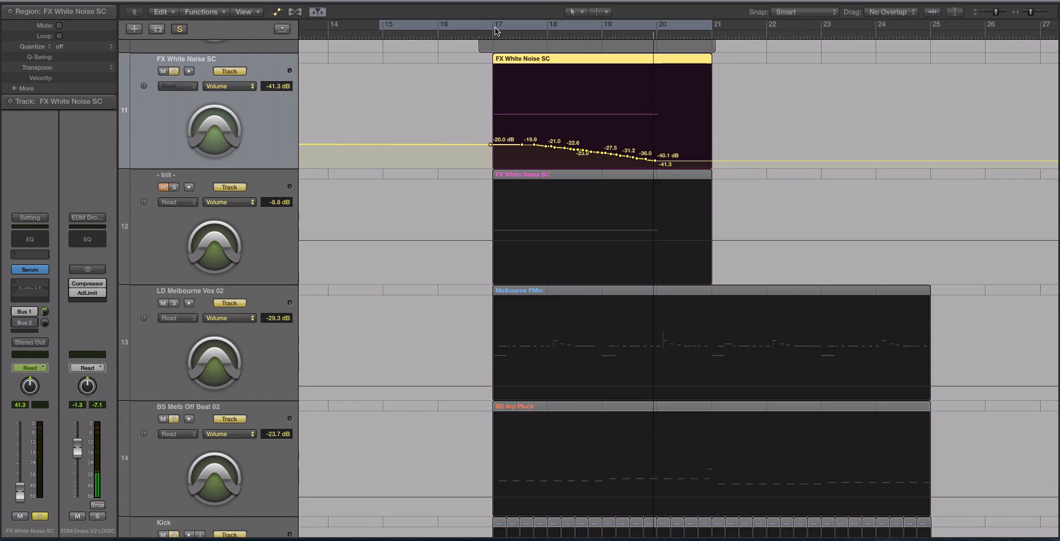
{"action": "key", "text": "space"}
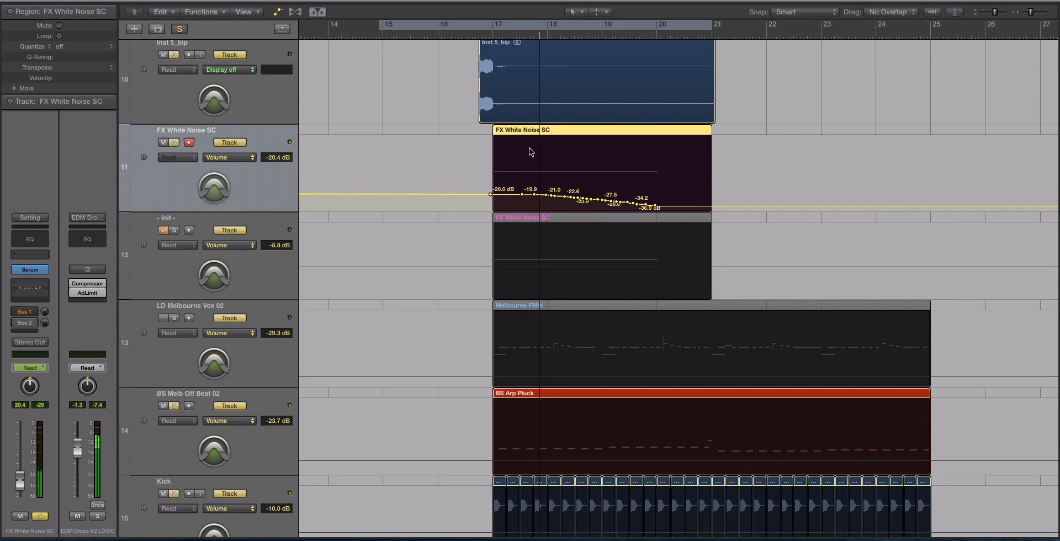
{"action": "scroll", "coordinate": [268, 187], "scroll_direction": "up", "scroll_amount": 5}
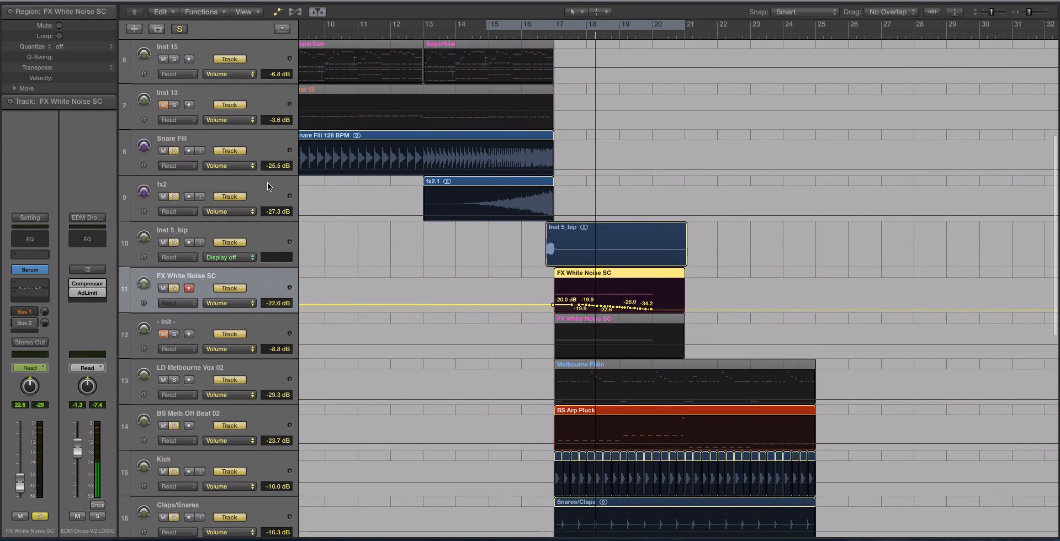